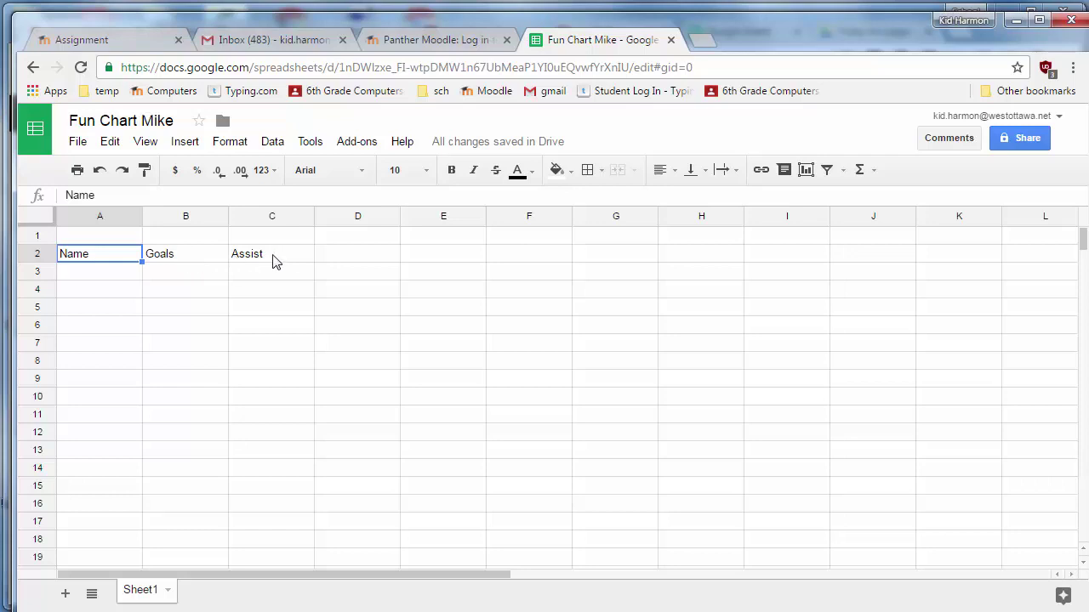
# - Fill A3:A7 with five player names, B3:B7 with goals 21, 2, 7, 30, 2, and C3:C7 with assists 4, 6, 19, 22, 20
pyautogui.click(80, 276)
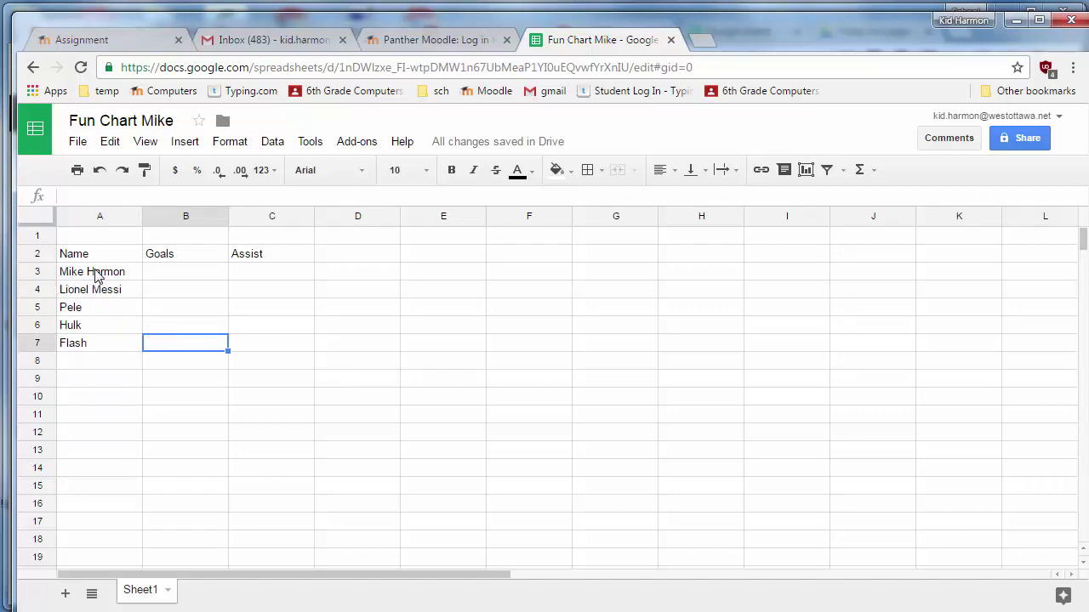
pyautogui.click(170, 274)
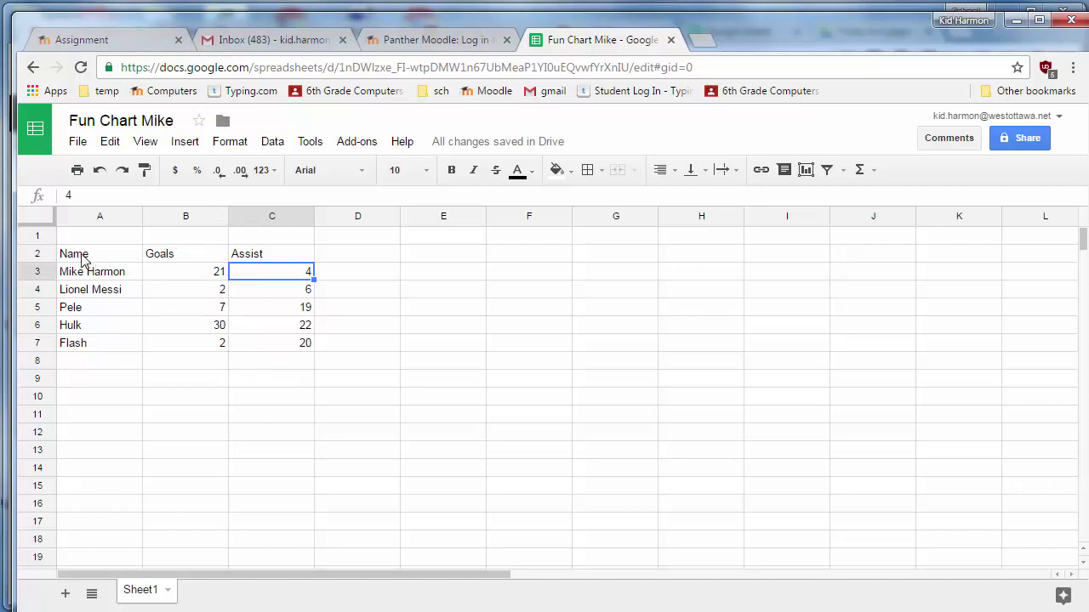
# - Make the Name, Goals and Assist headers in A2:C2 bold and centre them horizontally
pyautogui.moveTo(82, 257); pyautogui.dragTo(277, 255)
pyautogui.click(177, 295)
pyautogui.click(99, 258)
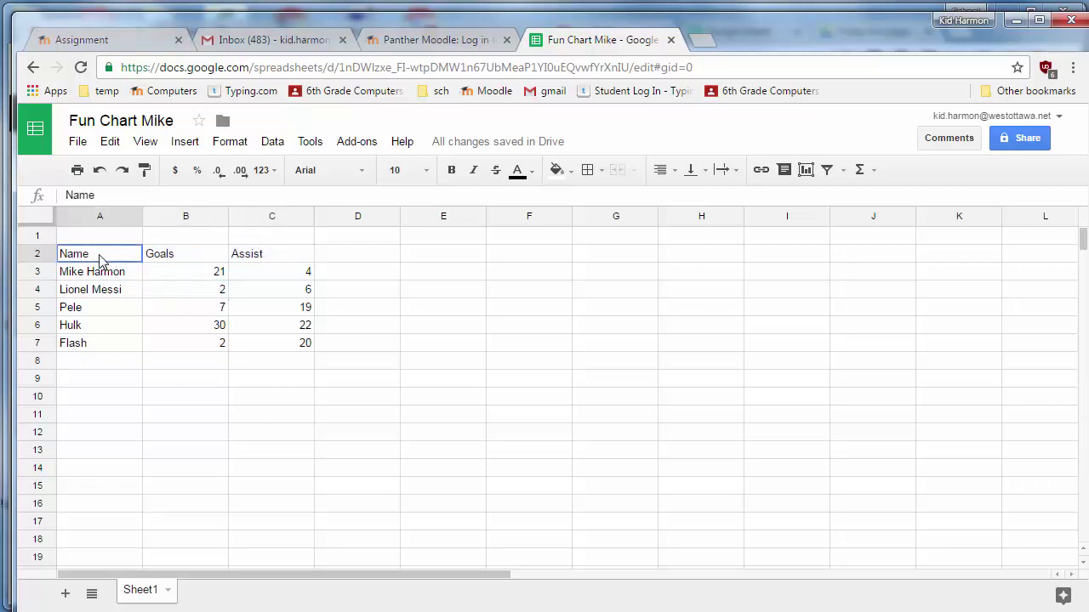
pyautogui.moveTo(100, 259); pyautogui.dragTo(255, 264)
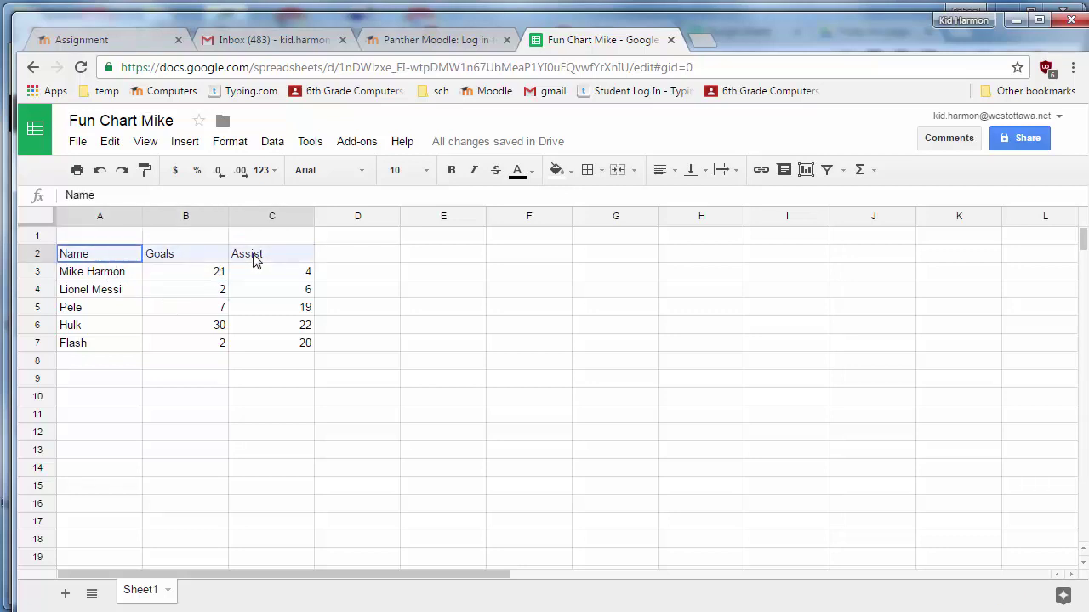
pyautogui.click(452, 170)
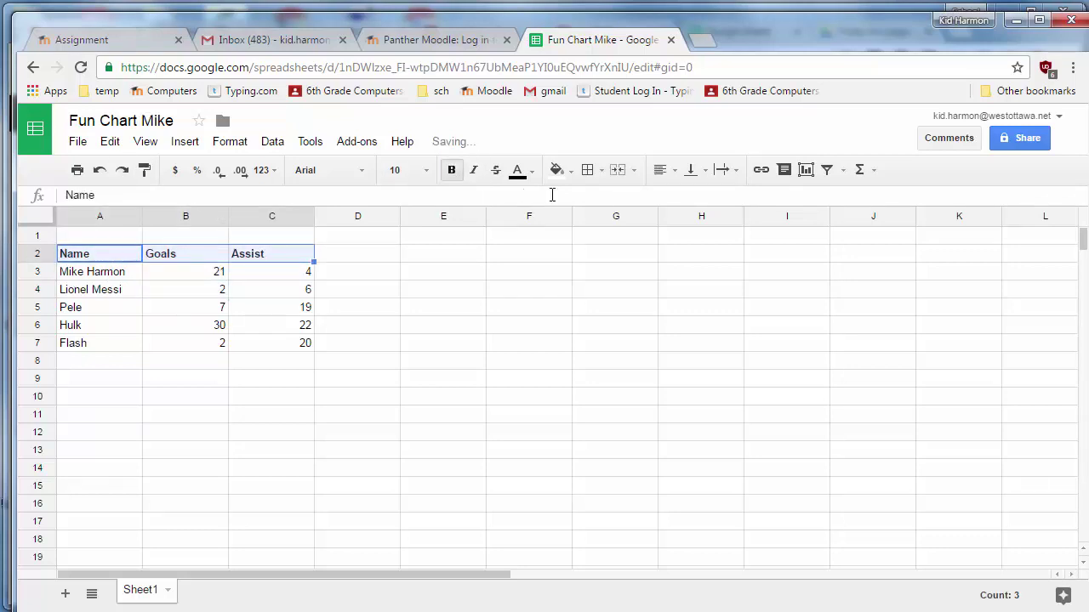
pyautogui.click(662, 171)
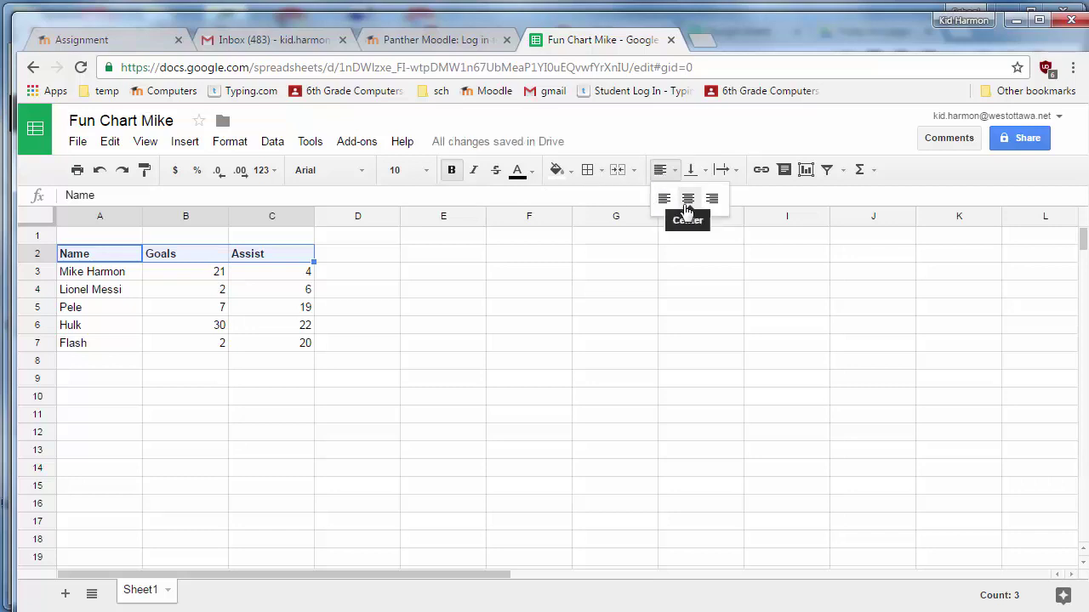
pyautogui.click(687, 208)
pyautogui.click(272, 307)
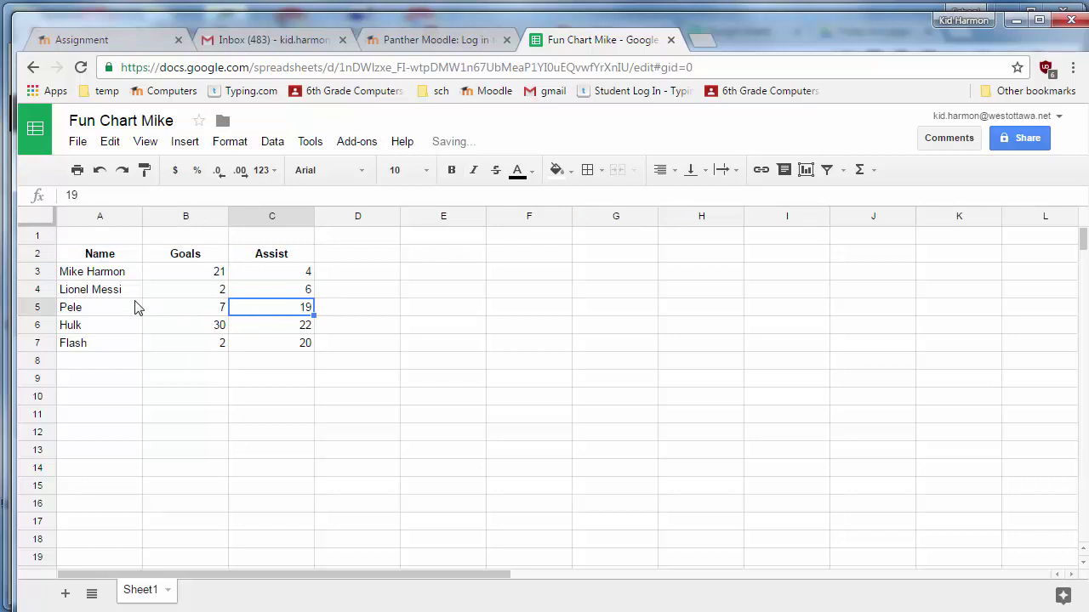
# - Give the header cells A2:C2 a muted light teal fill colour
pyautogui.moveTo(97, 256); pyautogui.dragTo(297, 258)
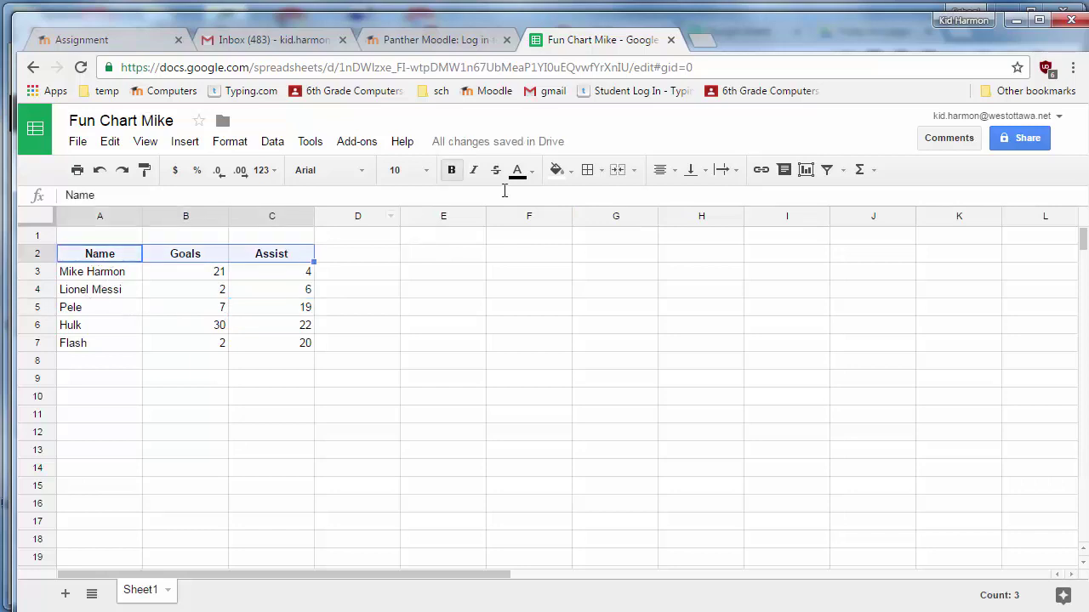
pyautogui.click(568, 177)
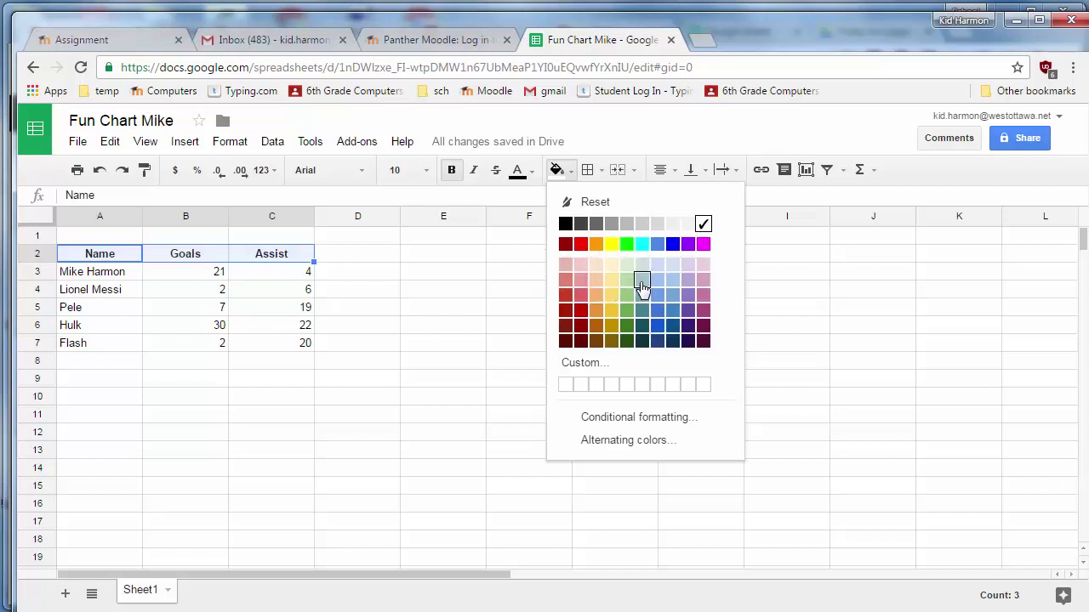
pyautogui.click(642, 281)
pyautogui.click(183, 323)
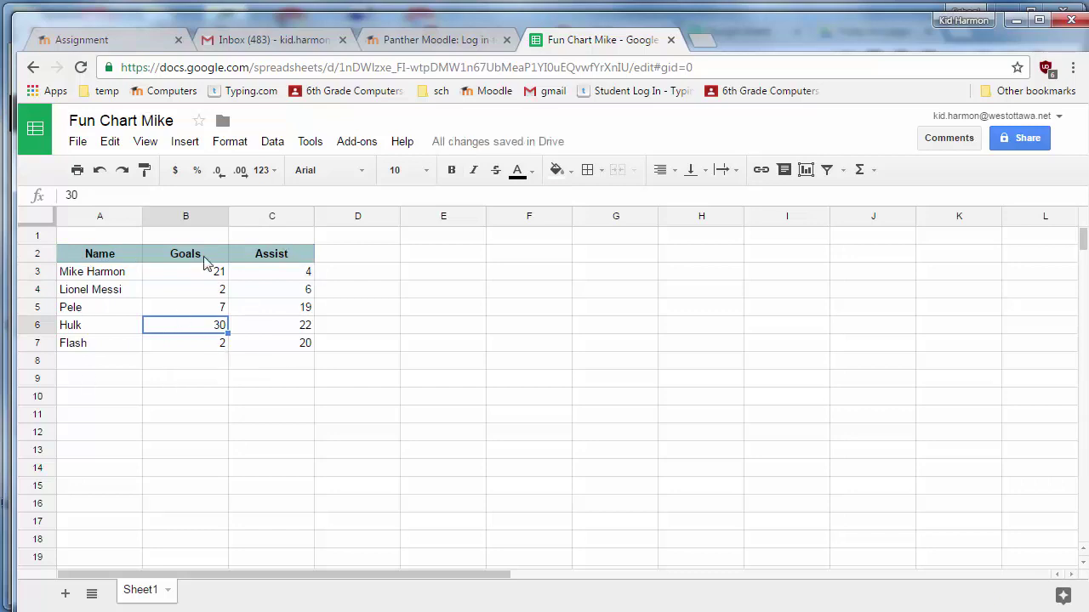
# - Total the Goals column in B8 with SUM over B3:B7 and extend the formula to C8 for the assists
pyautogui.click(200, 365)
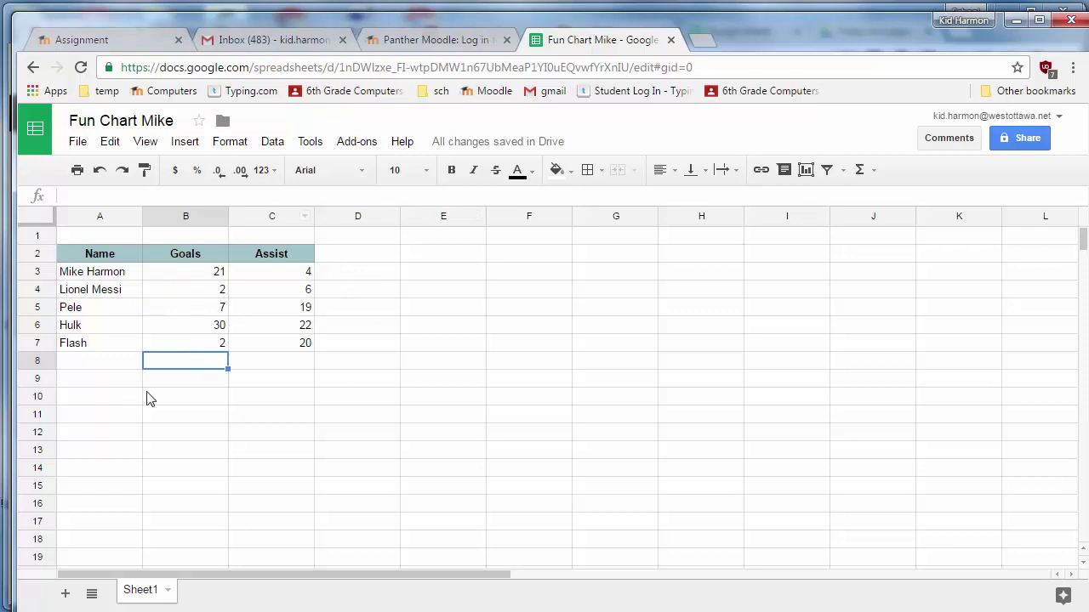
pyautogui.click(183, 398)
pyautogui.click(206, 363)
pyautogui.click(868, 173)
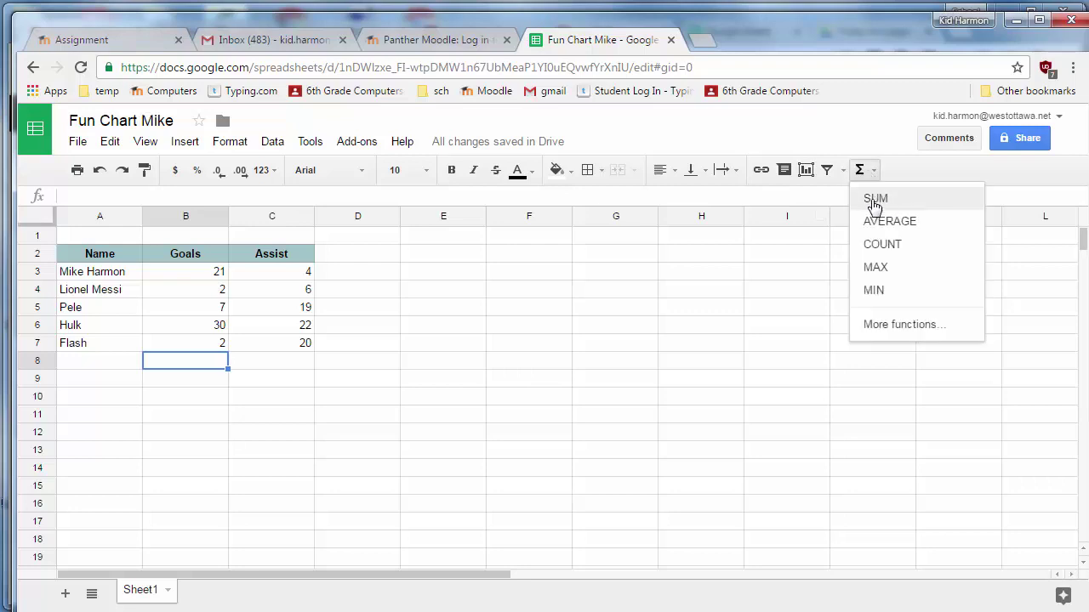
pyautogui.click(906, 208)
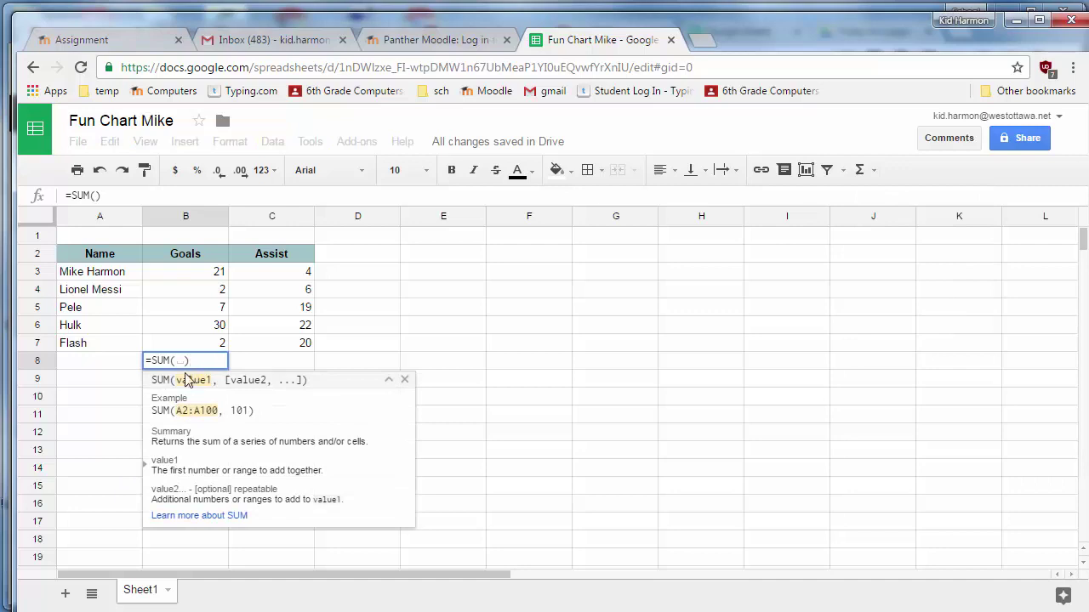
pyautogui.moveTo(207, 274); pyautogui.dragTo(188, 342)
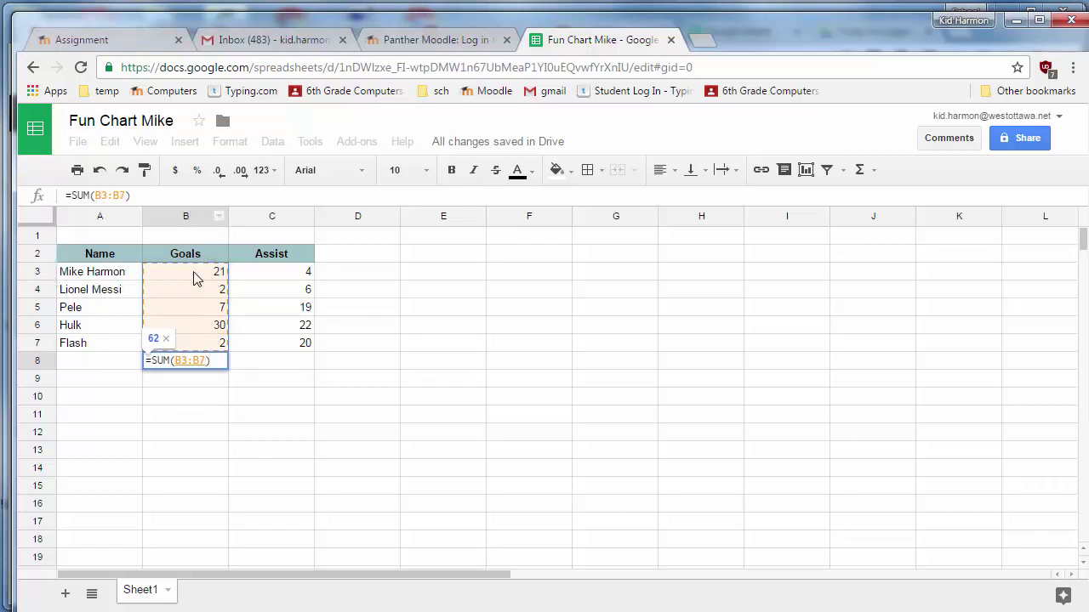
pyautogui.press('Return')
pyautogui.click(219, 362)
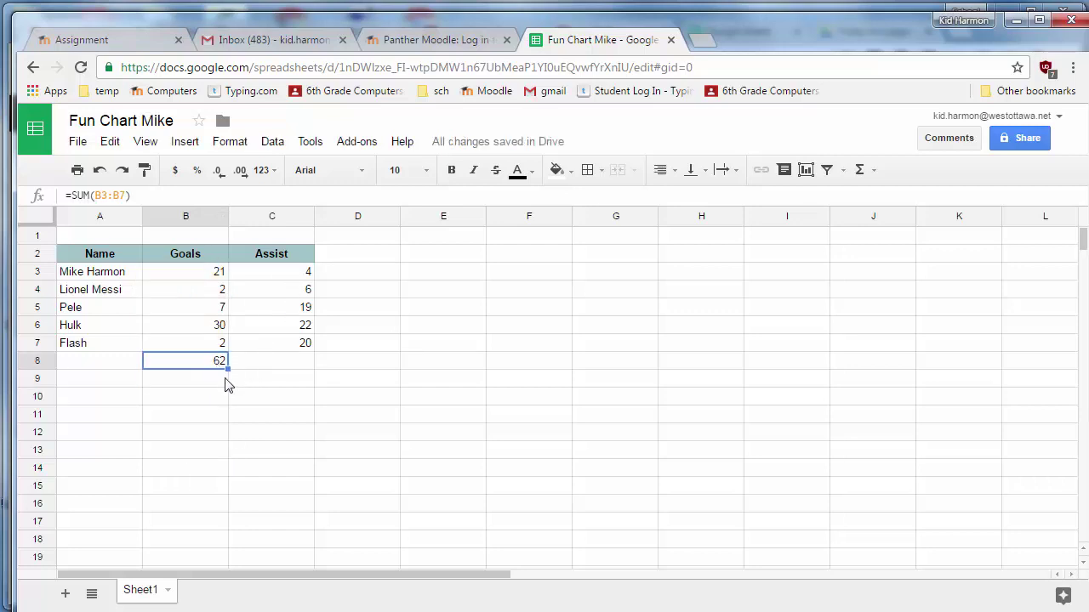
pyautogui.moveTo(231, 370); pyautogui.dragTo(299, 367)
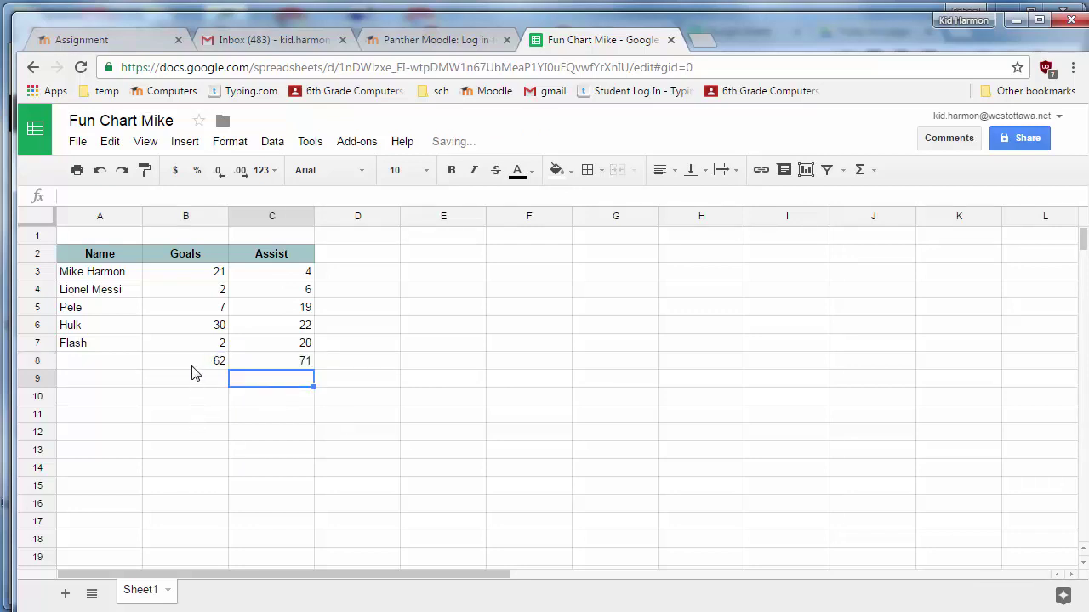
# - Format the totals in B8:C8 as bold, size 12, centred text on a light orange fill
pyautogui.click(428, 172)
pyautogui.click(403, 336)
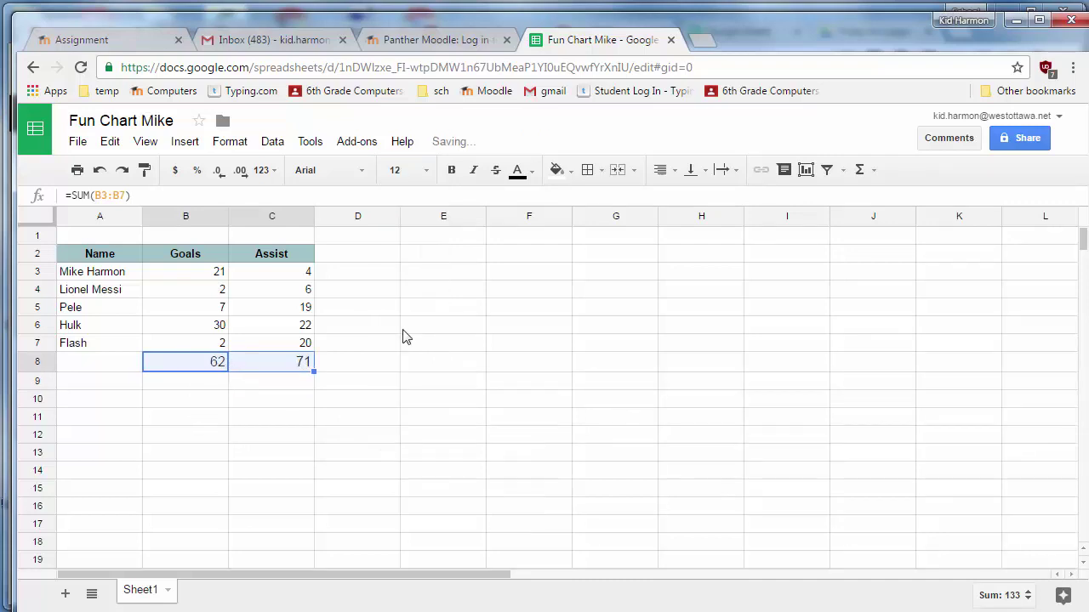
pyautogui.click(451, 171)
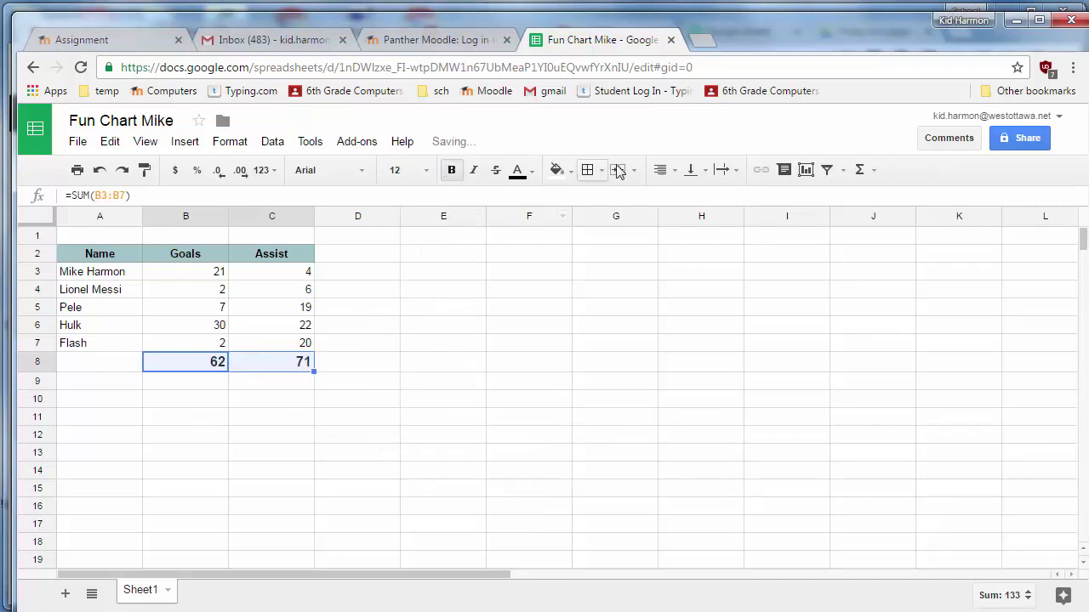
pyautogui.click(570, 175)
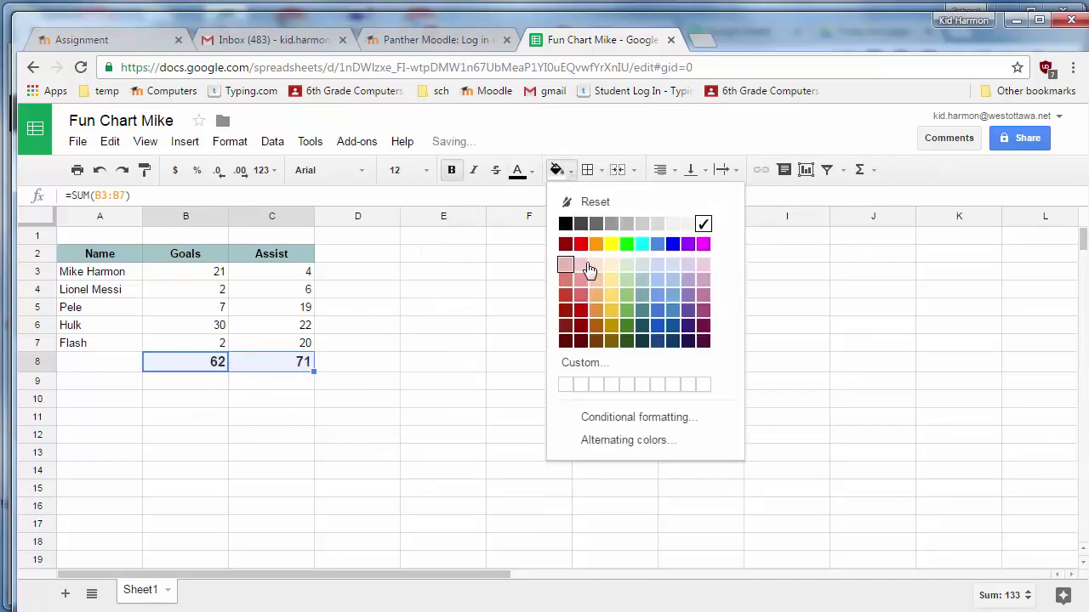
pyautogui.click(595, 281)
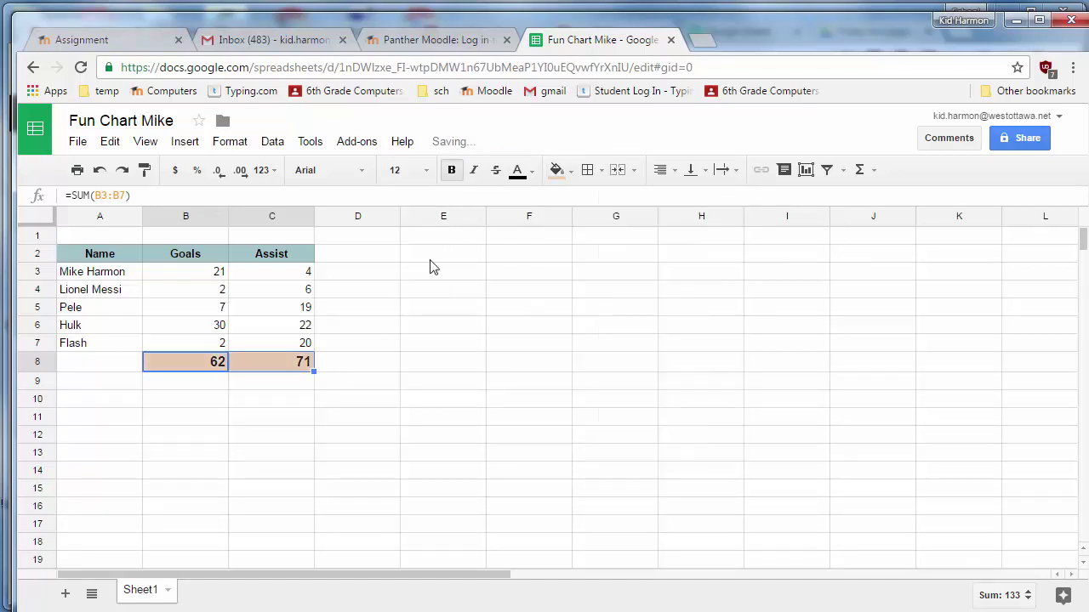
pyautogui.click(661, 170)
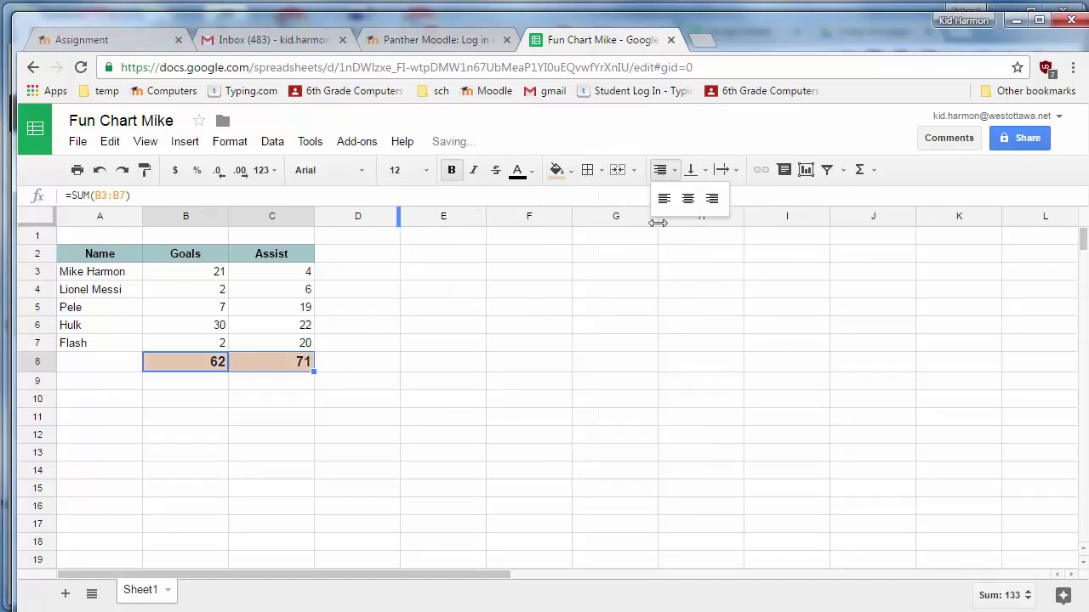
pyautogui.click(688, 199)
pyautogui.click(447, 329)
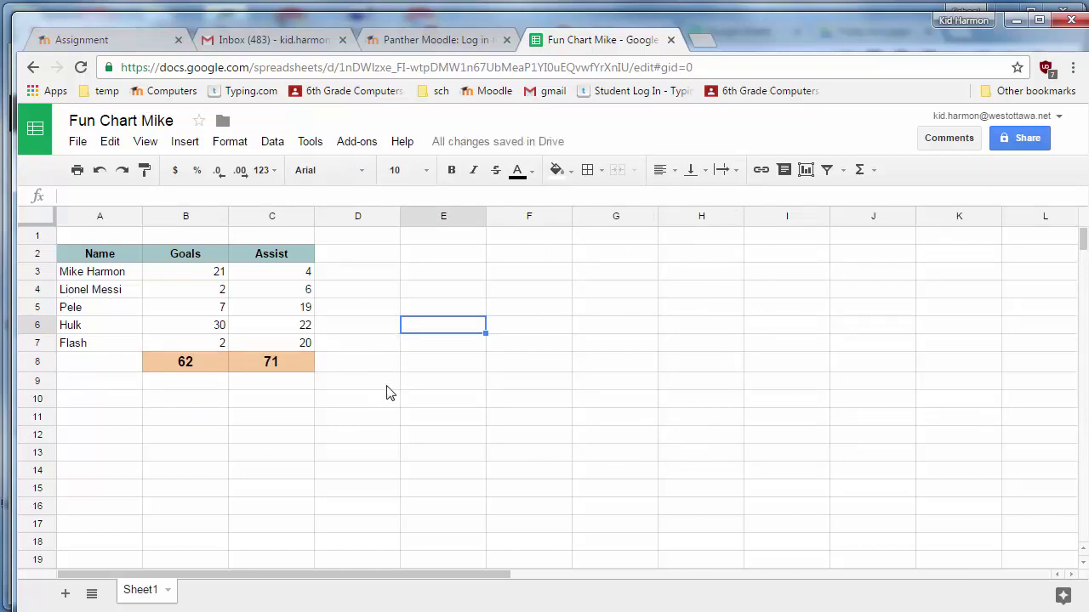
# - Label the rows beneath the player list by entering "Total" in A8 and "Average" in A9
pyautogui.click(110, 364)
pyautogui.click(93, 398)
pyautogui.click(103, 367)
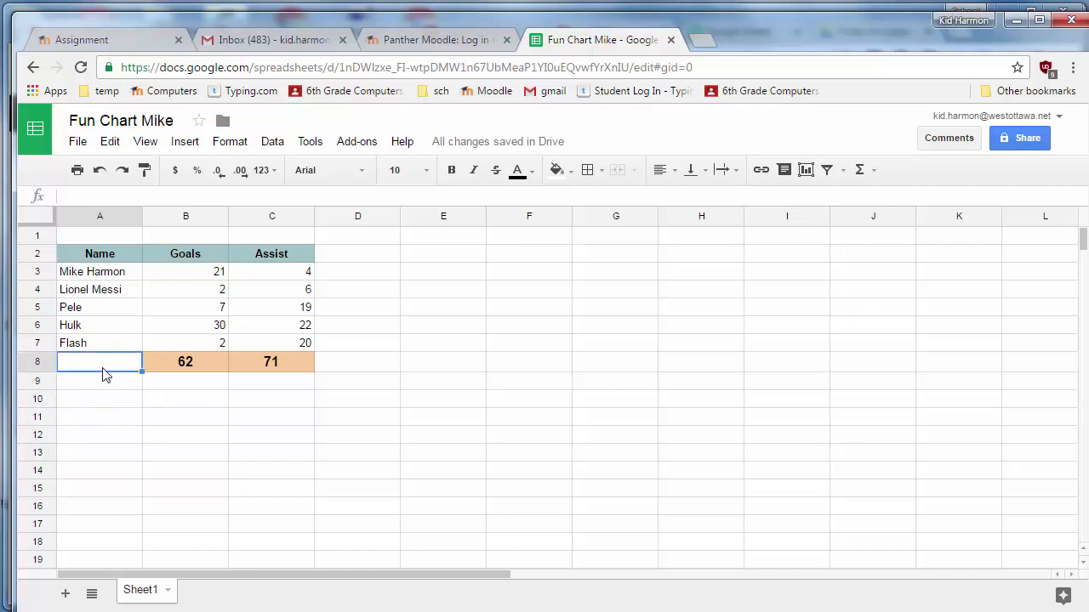
pyautogui.write('Total')
pyautogui.press('Return')
pyautogui.write('Av')
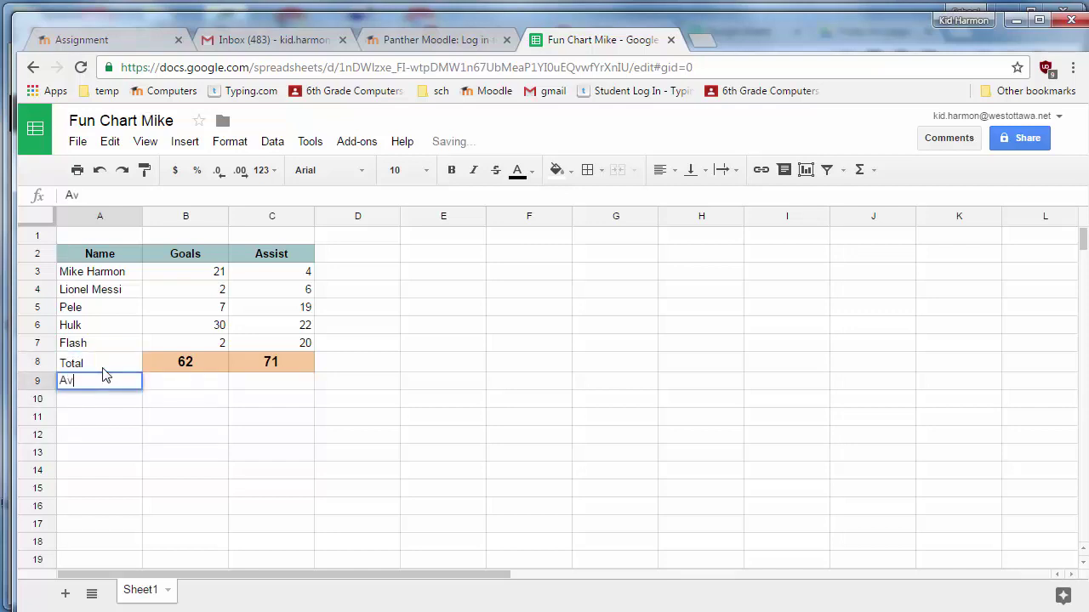
pyautogui.write('erage')
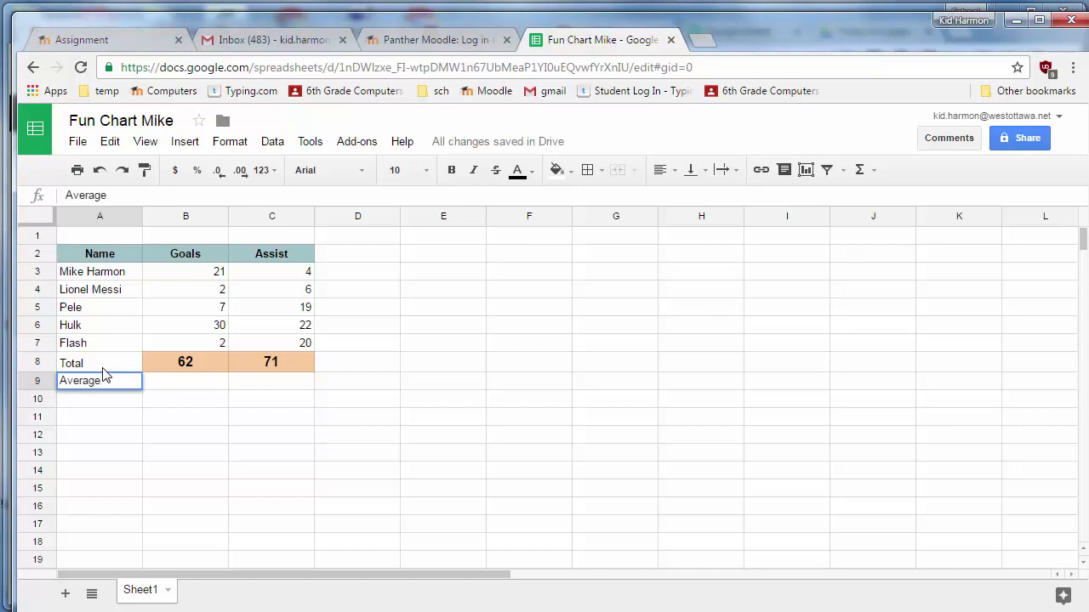
pyautogui.click(103, 374)
# - Make the Total and Average labels in A8:A9 bold and right-aligned
pyautogui.moveTo(104, 372); pyautogui.dragTo(95, 383)
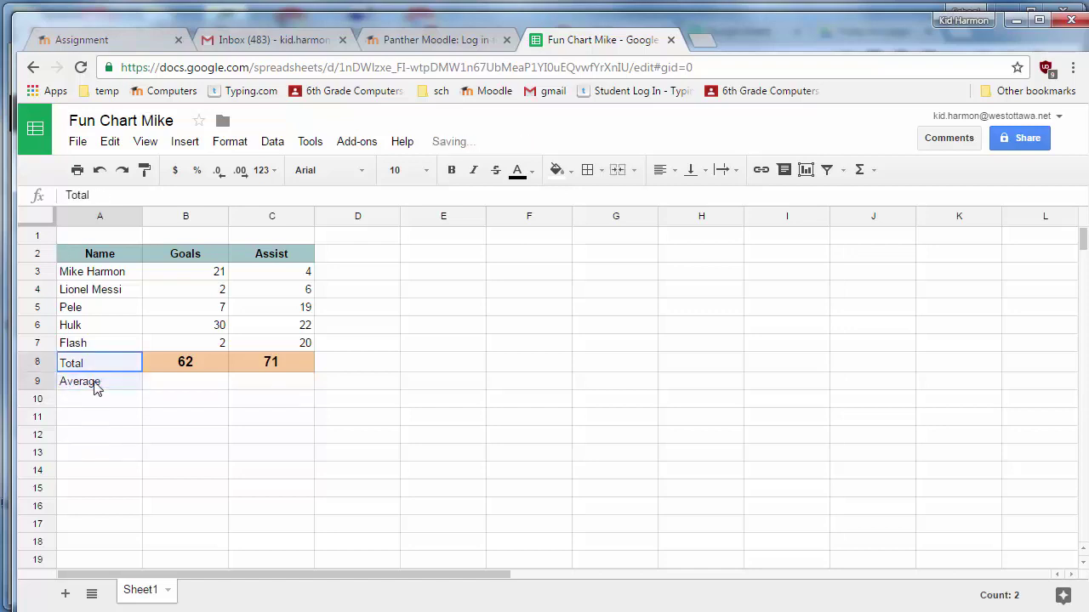
pyautogui.click(451, 170)
pyautogui.click(661, 172)
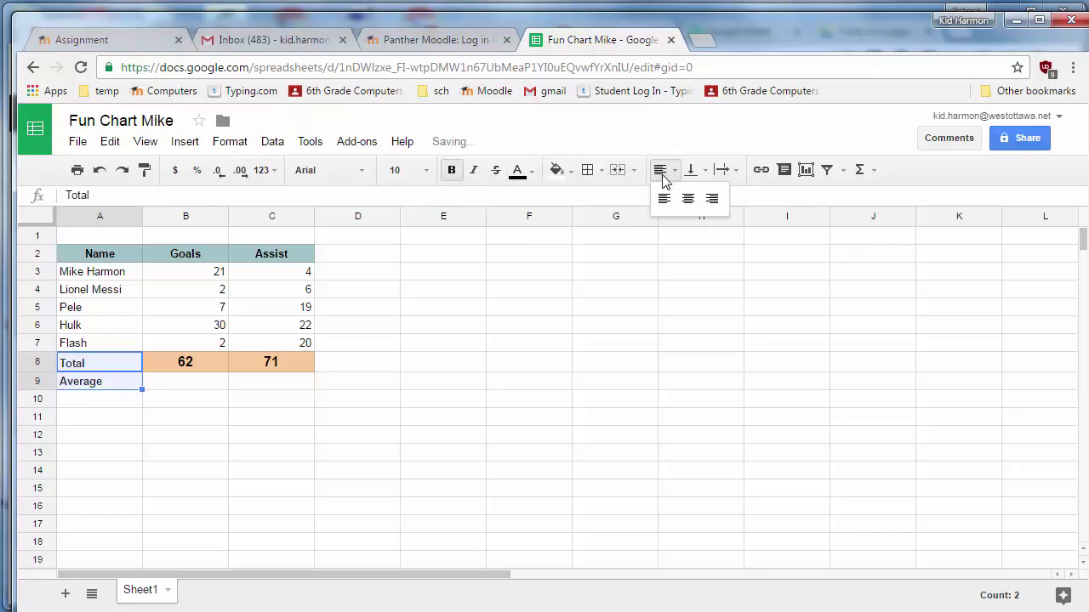
pyautogui.click(711, 199)
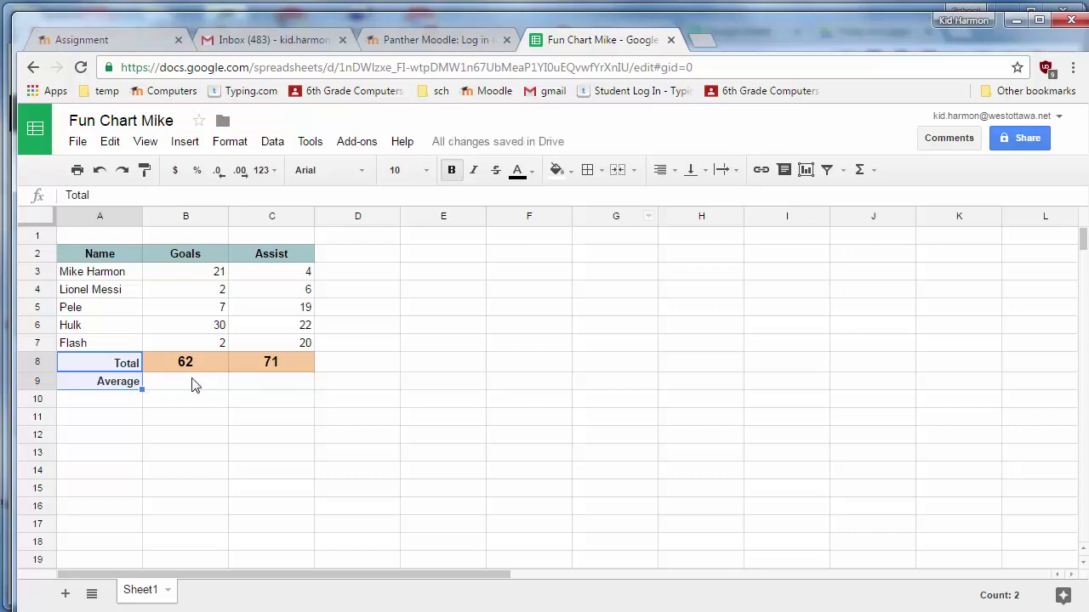
# - Calculate the average of the goals in B9 with AVERAGE over B3:B7
pyautogui.click(226, 384)
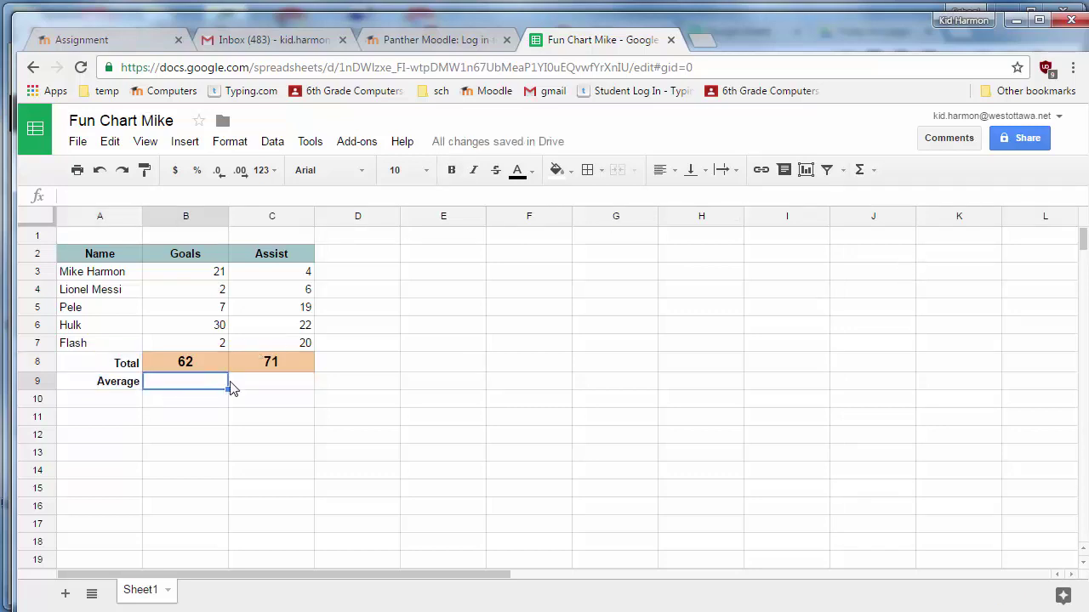
pyautogui.click(859, 170)
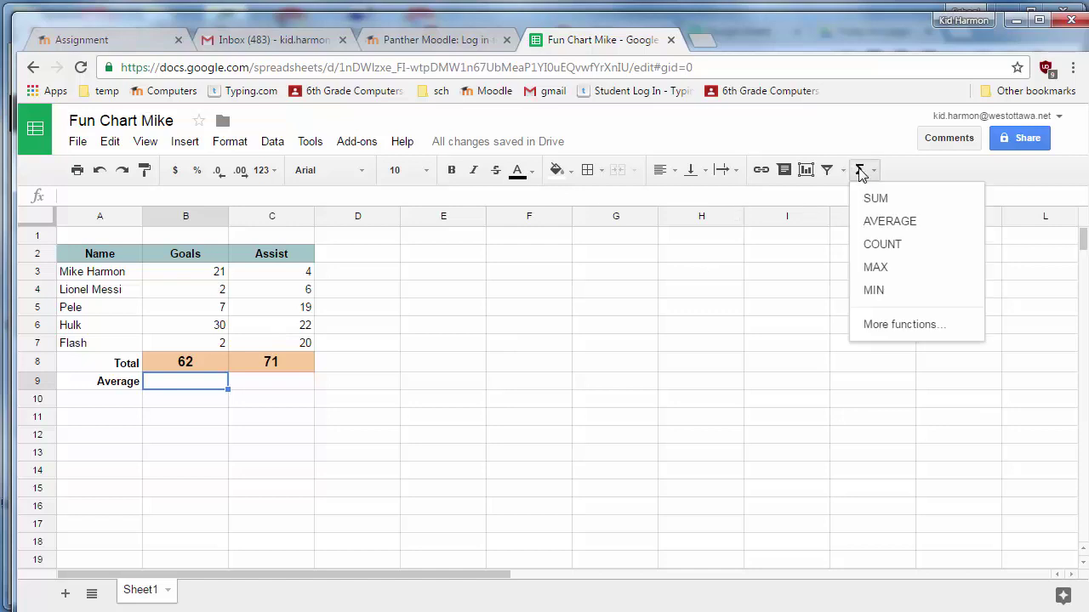
pyautogui.click(890, 222)
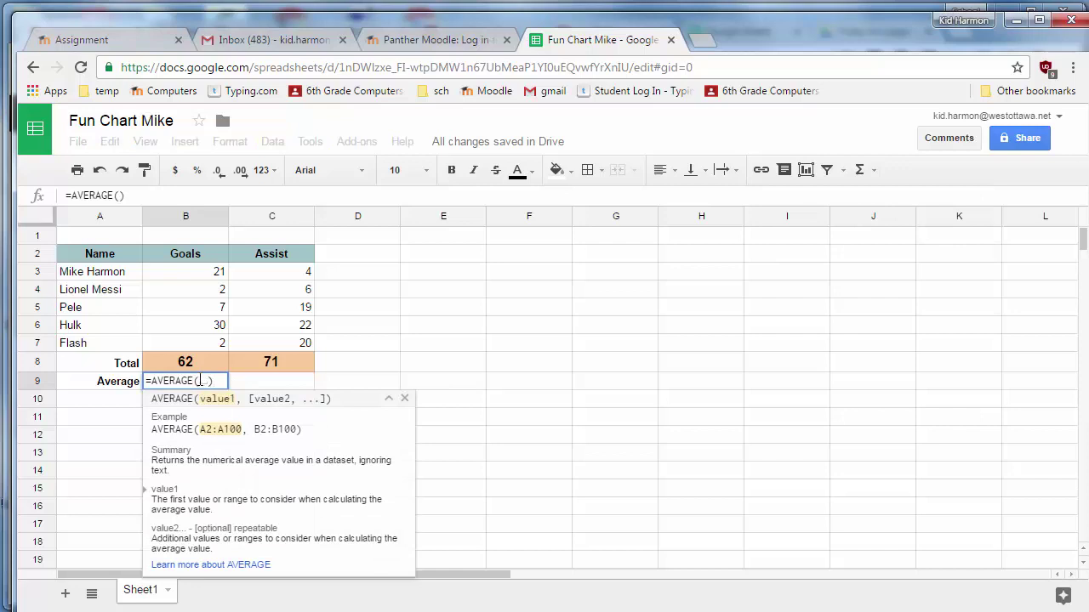
pyautogui.moveTo(210, 277); pyautogui.dragTo(195, 348)
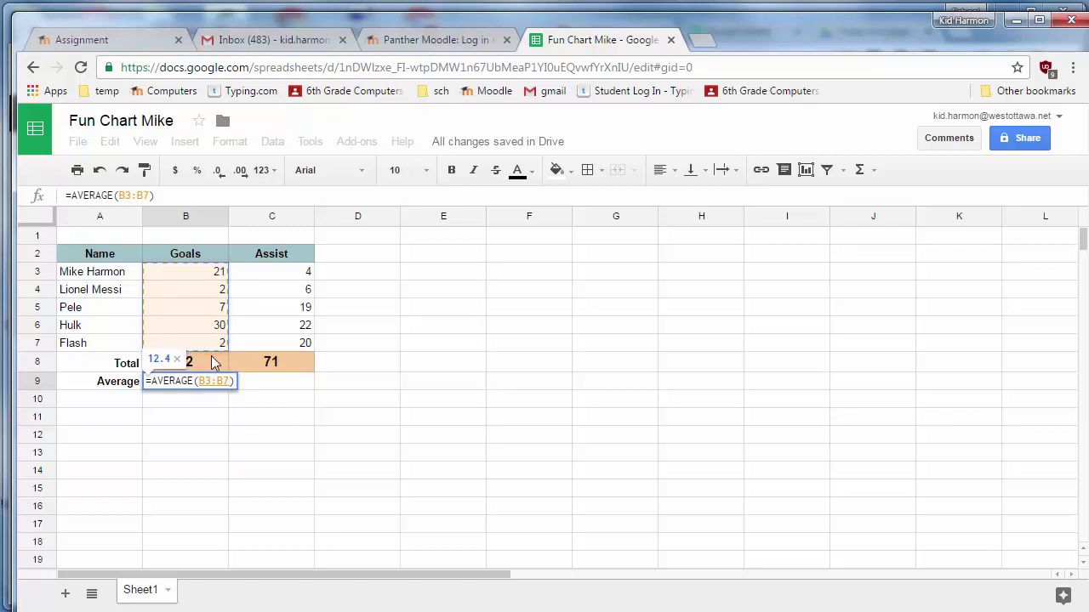
pyautogui.press('Return')
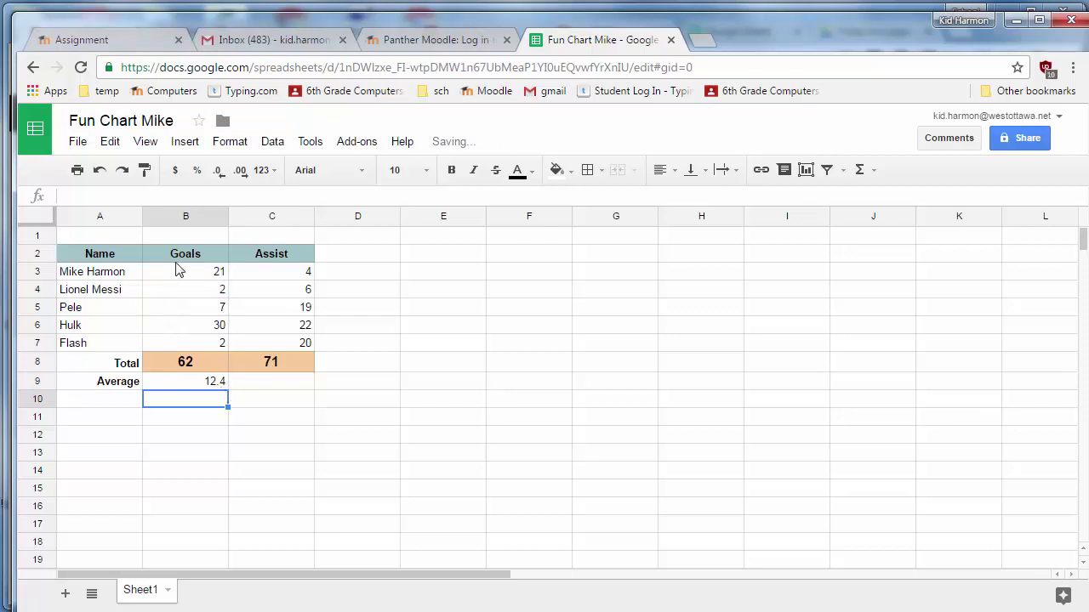
# - Copy the goals total's formatting onto the average in B9 and extend the average formula to the assists in C9
pyautogui.click(194, 363)
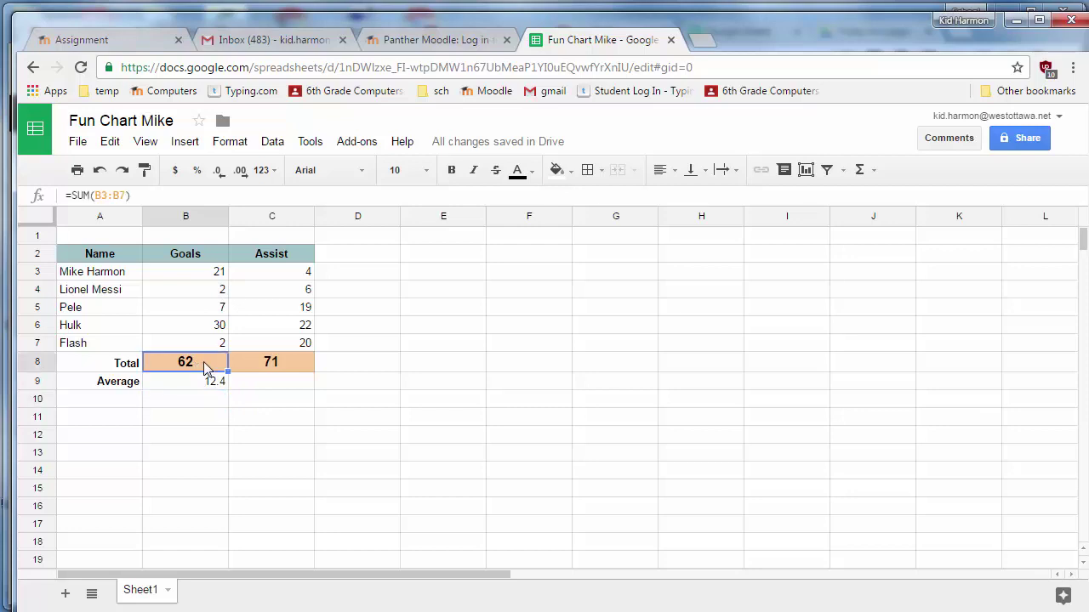
pyautogui.click(145, 173)
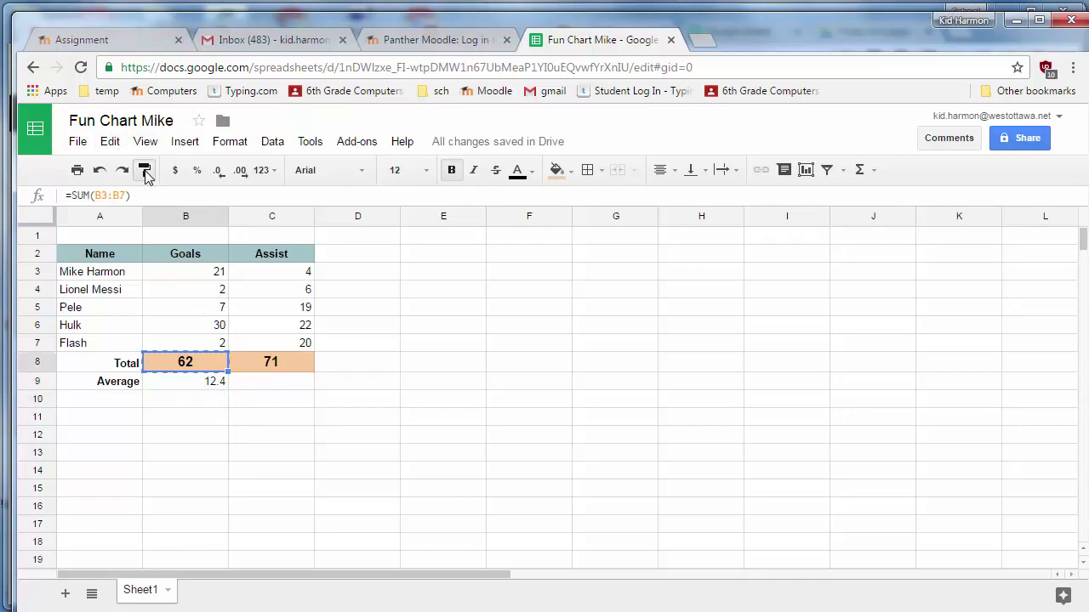
pyautogui.click(203, 384)
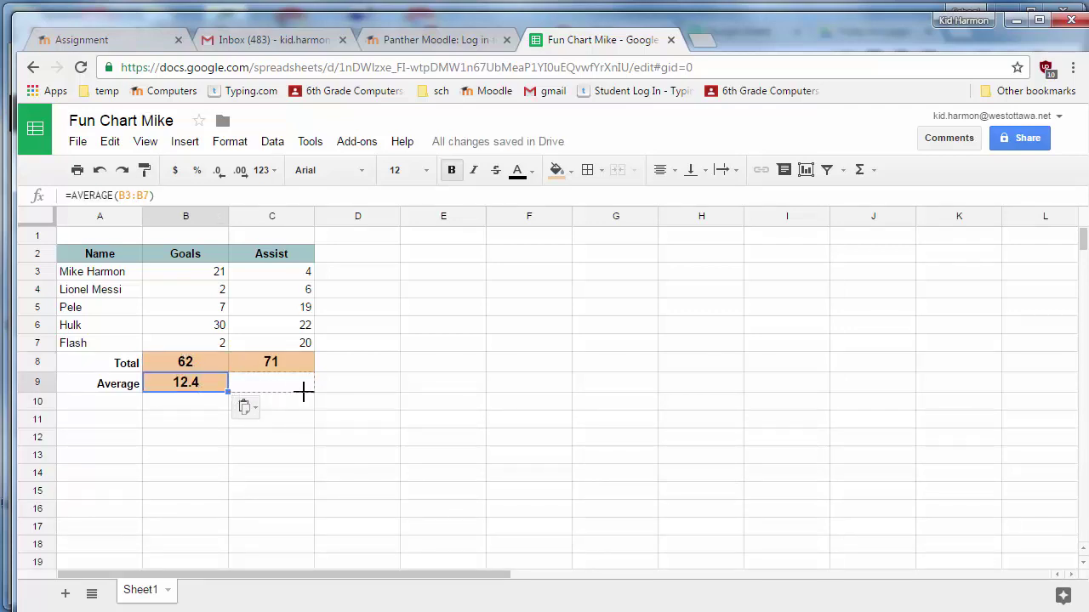
pyautogui.moveTo(309, 391); pyautogui.dragTo(276, 419)
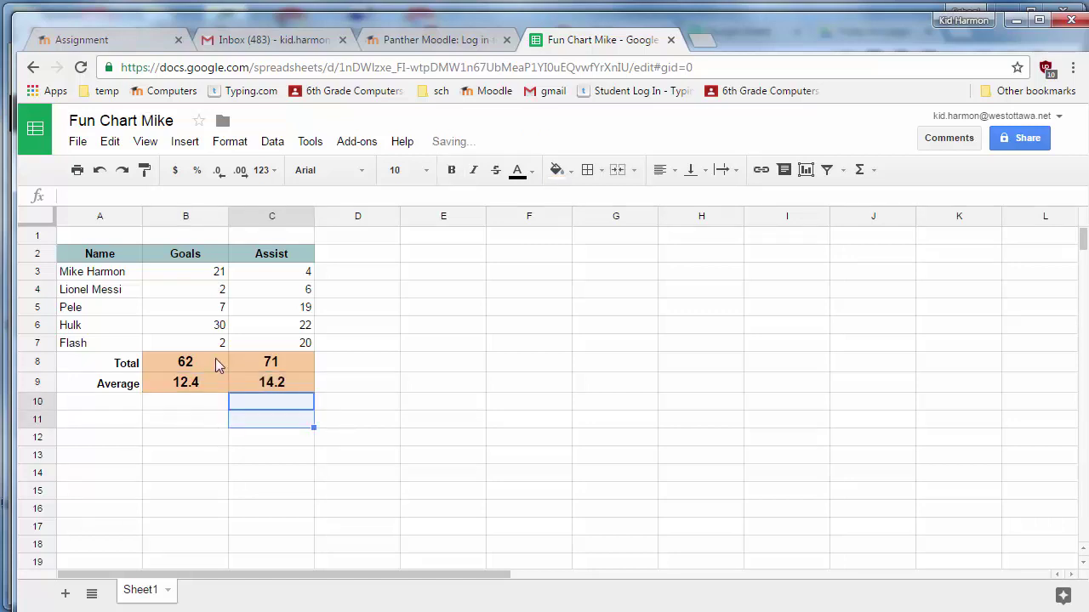
pyautogui.click(195, 421)
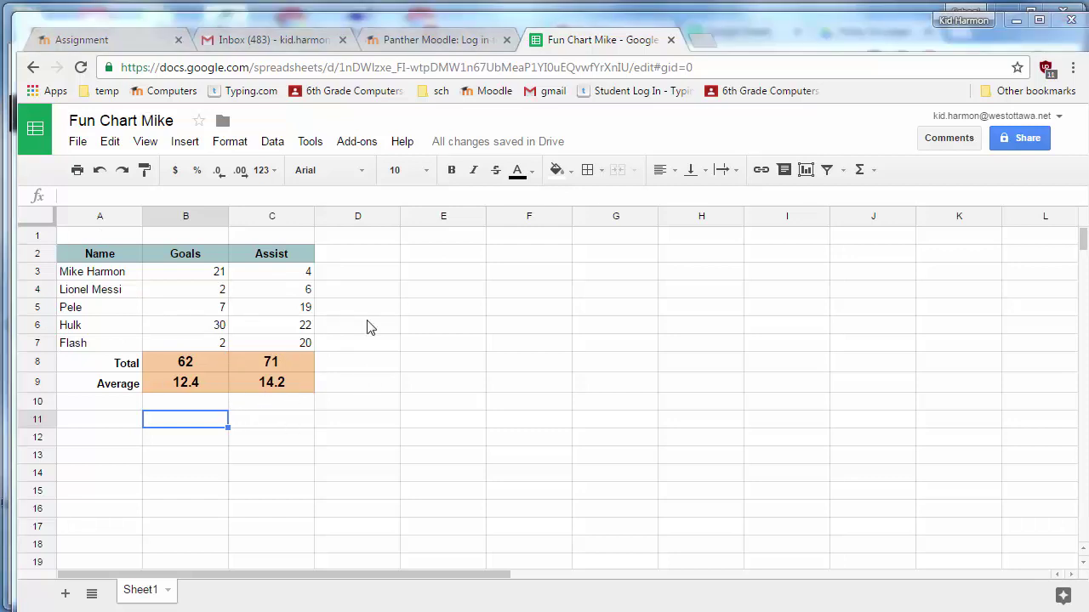
# - Insert one new row above row 1 of the sheet
pyautogui.click(38, 236)
pyautogui.click(603, 343)
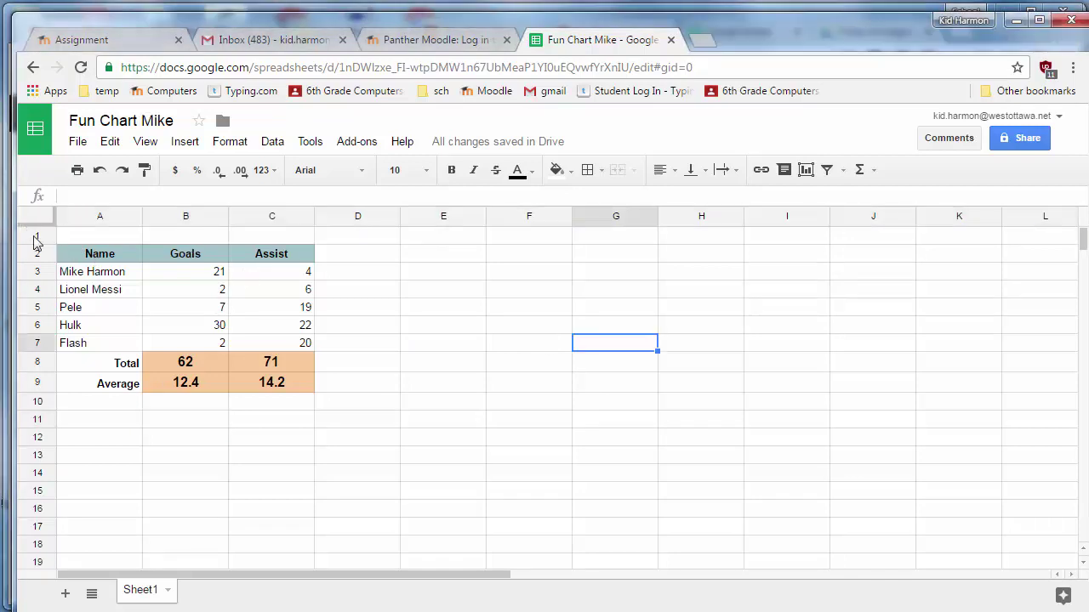
pyautogui.rightClick(36, 238)
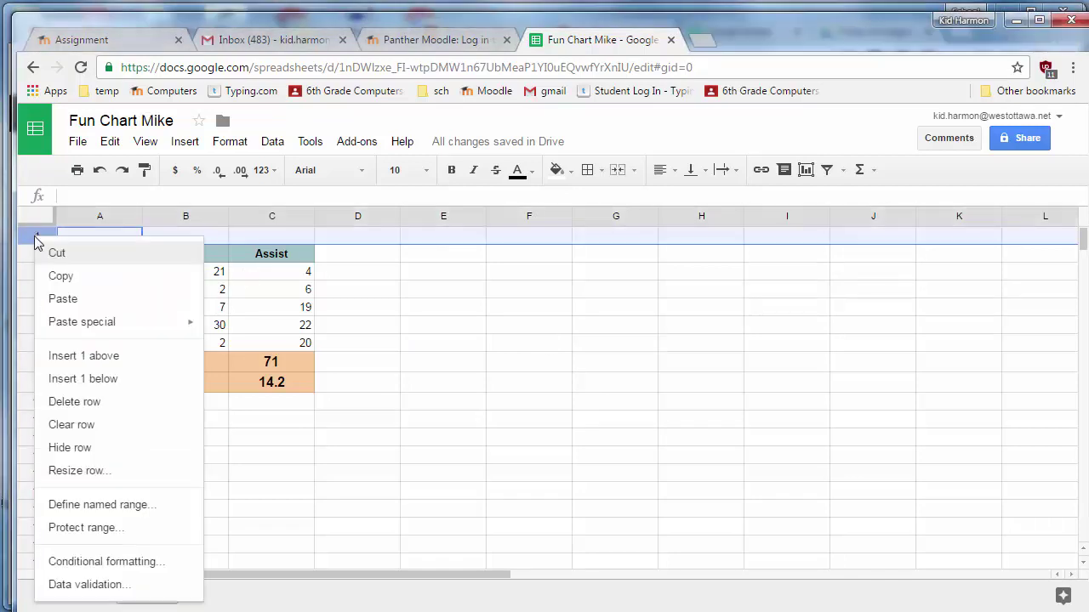
pyautogui.click(75, 361)
pyautogui.click(444, 362)
# - Merge A1:C1 and enter the title "Hockey Stats 2016" in the merged cell
pyautogui.moveTo(114, 240); pyautogui.dragTo(307, 262)
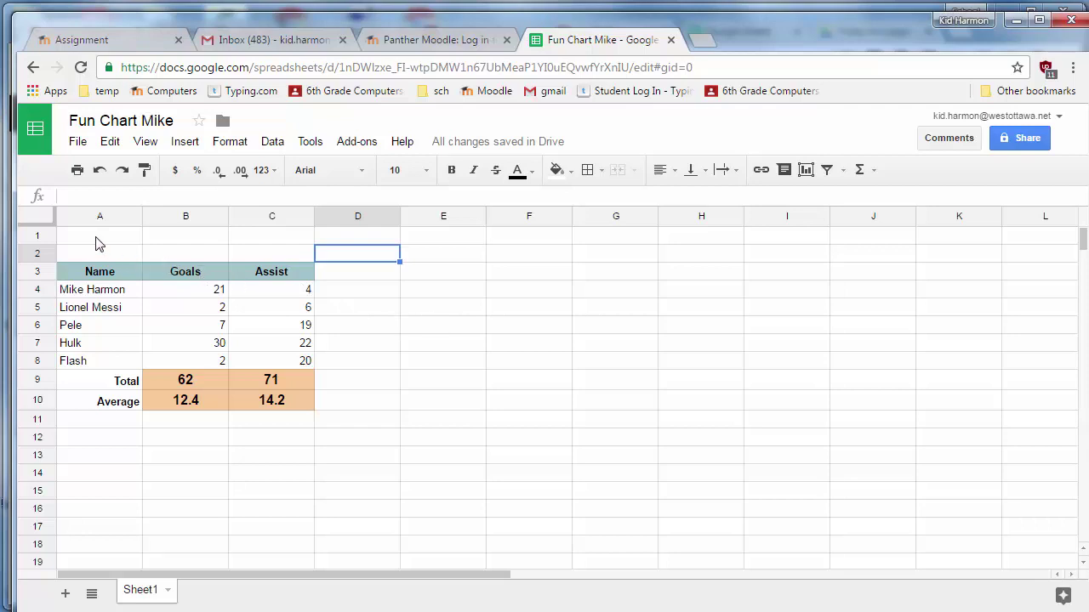
pyautogui.moveTo(96, 239); pyautogui.dragTo(261, 244)
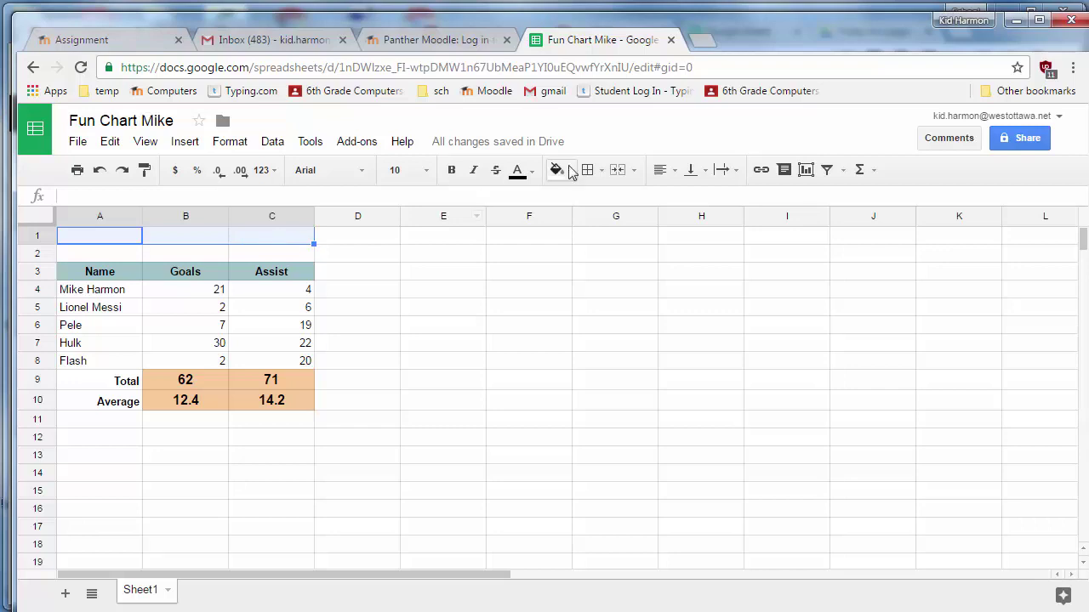
pyautogui.click(619, 171)
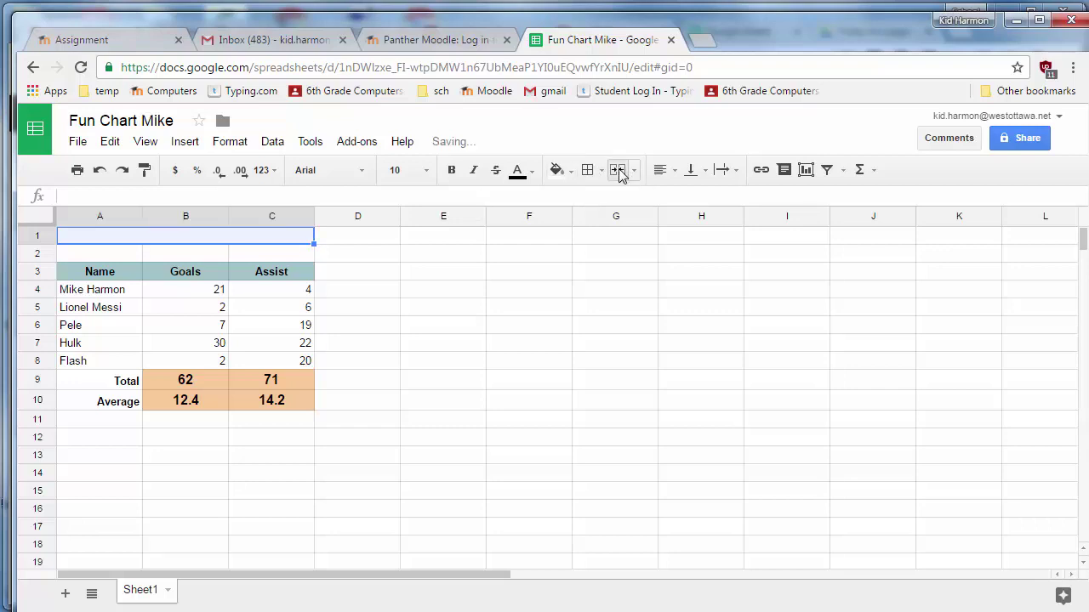
pyautogui.doubleClick(248, 241)
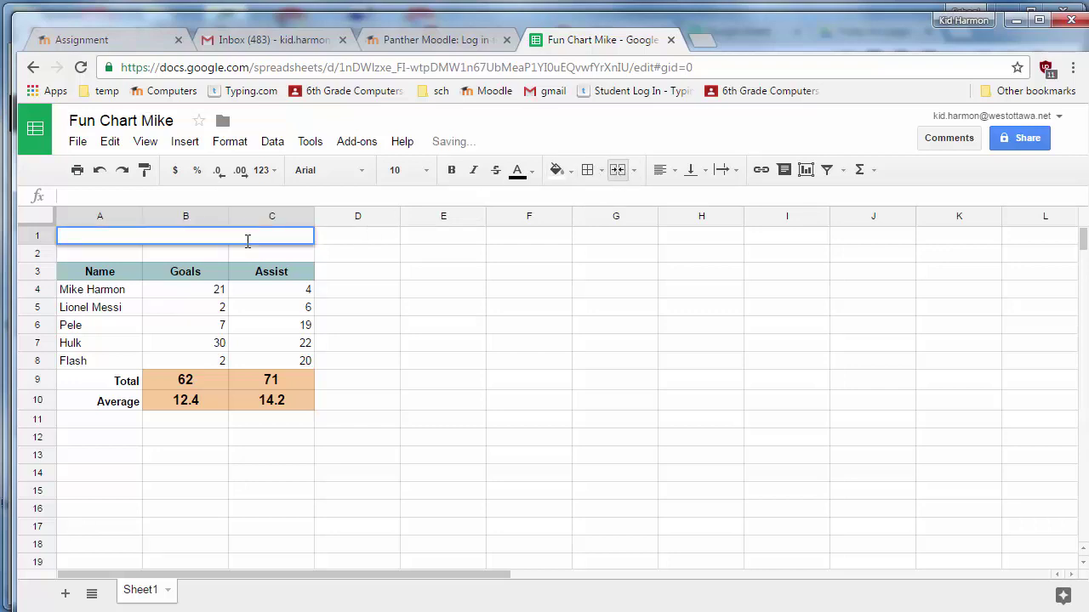
pyautogui.write('Hockey Stats 2016')
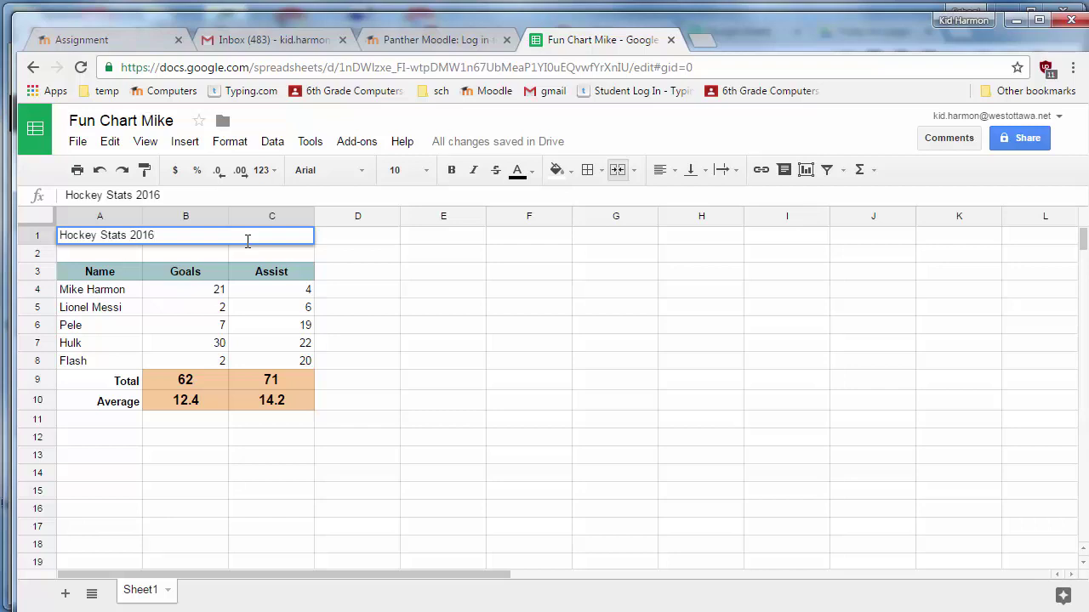
pyautogui.press('Return')
# - Format the table title in row 1 as size 14, bold and centred
pyautogui.click(147, 241)
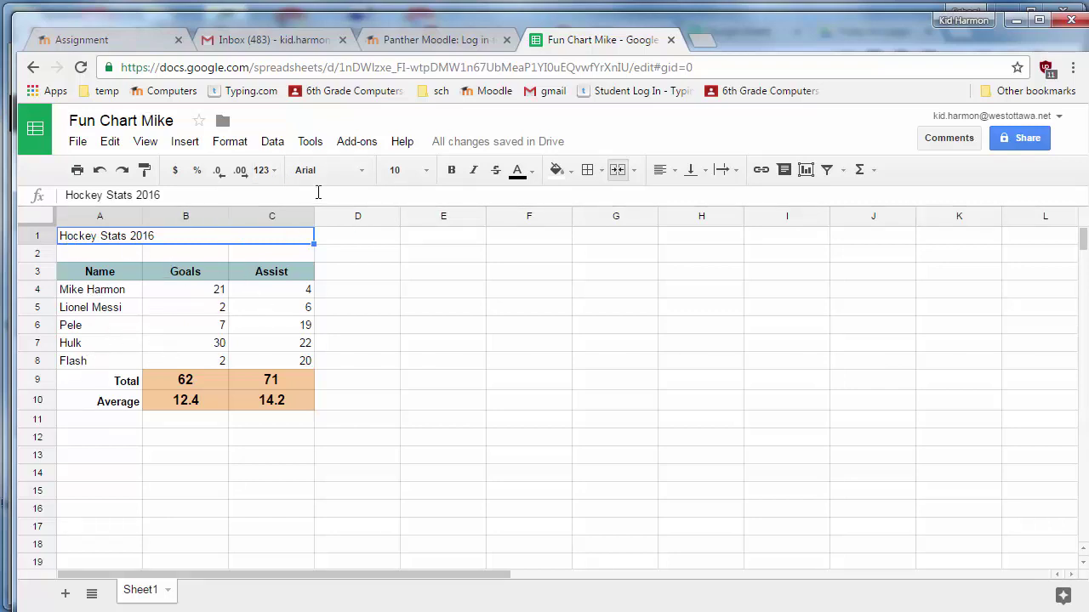
pyautogui.click(429, 172)
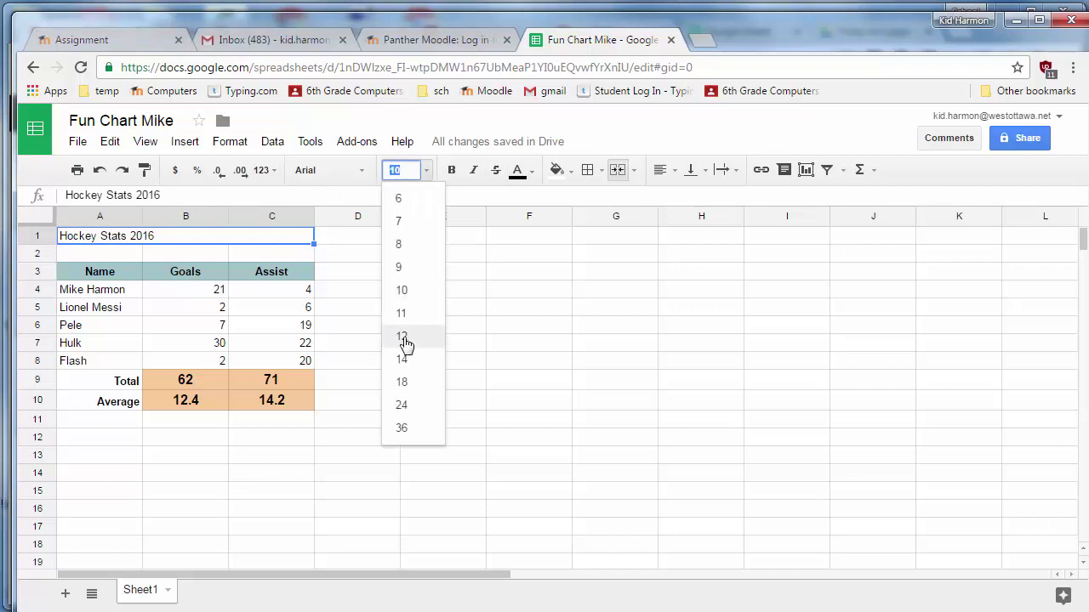
pyautogui.click(403, 360)
pyautogui.click(452, 172)
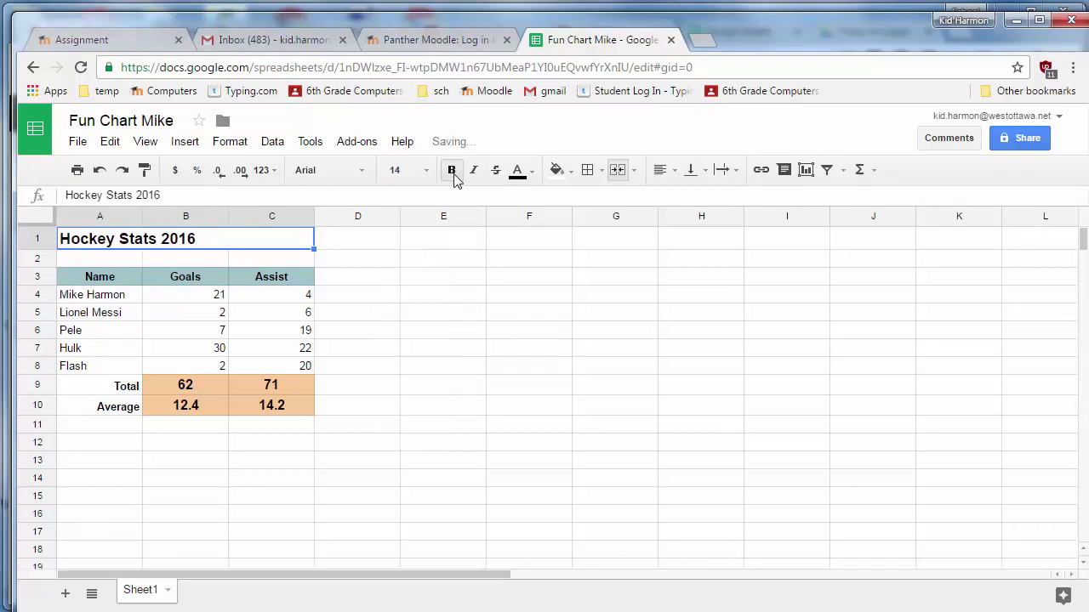
pyautogui.click(661, 170)
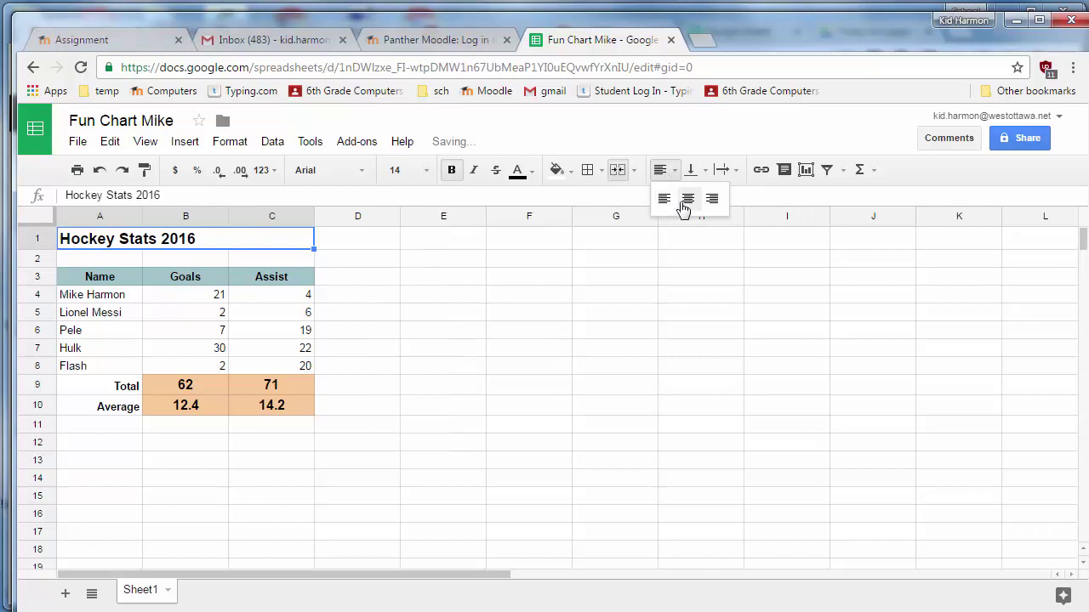
pyautogui.click(684, 197)
pyautogui.click(453, 329)
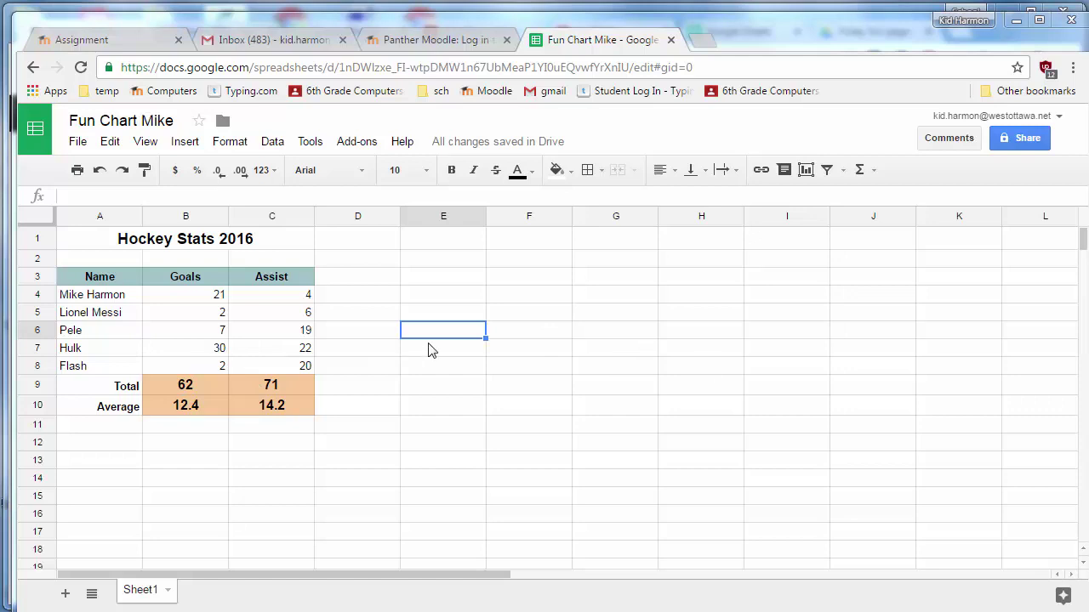
pyautogui.click(497, 393)
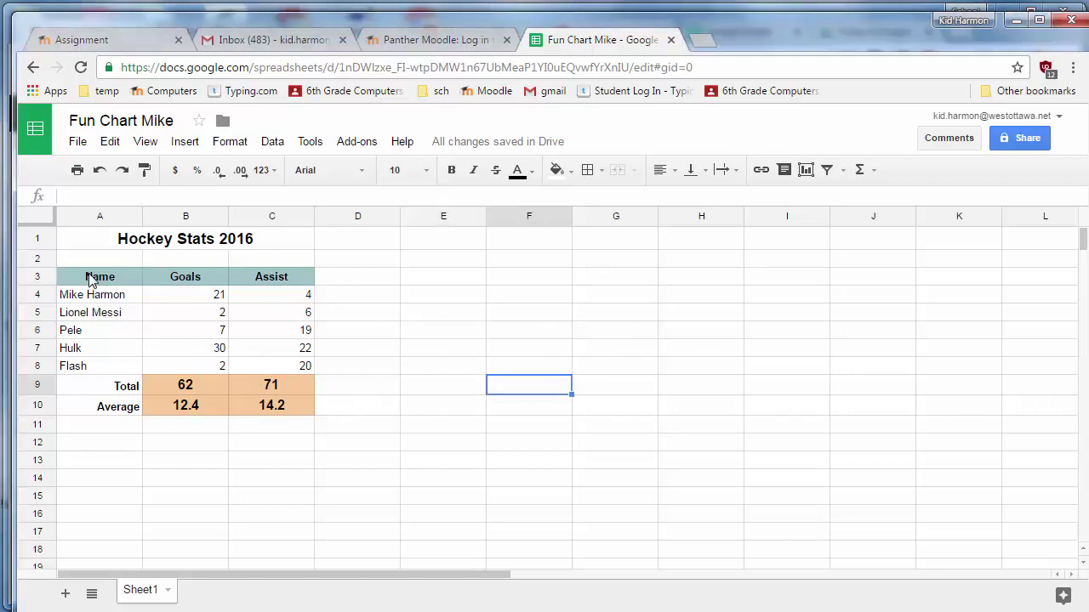
# - Start a new chart from the player data in A3:C8, including the header row
pyautogui.moveTo(92, 281); pyautogui.dragTo(292, 365)
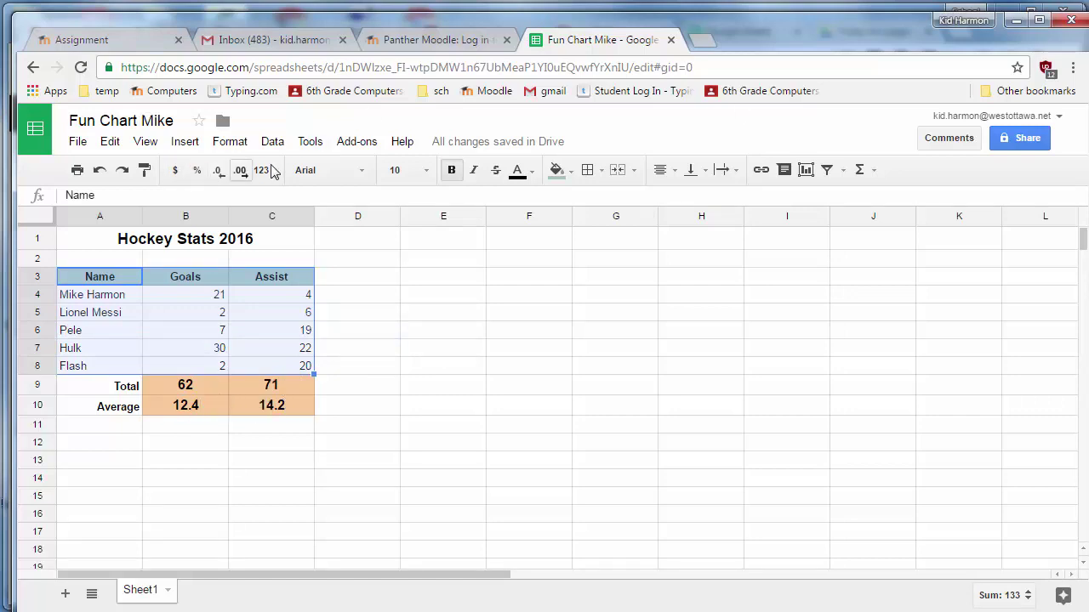
pyautogui.click(806, 171)
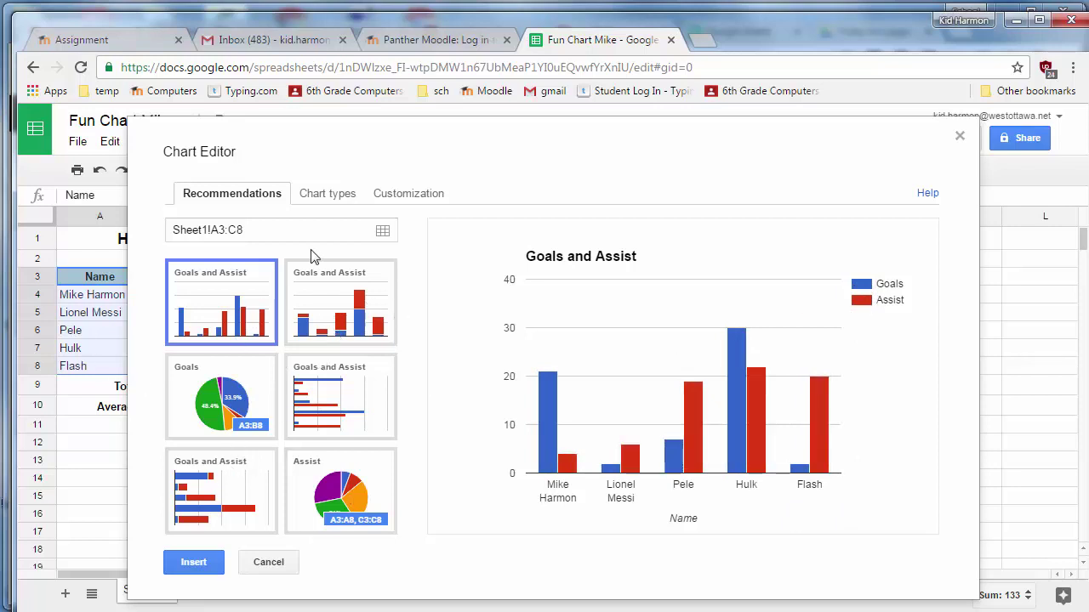
# - Try a line chart as the chart type, and return to the recommended charts
pyautogui.click(329, 196)
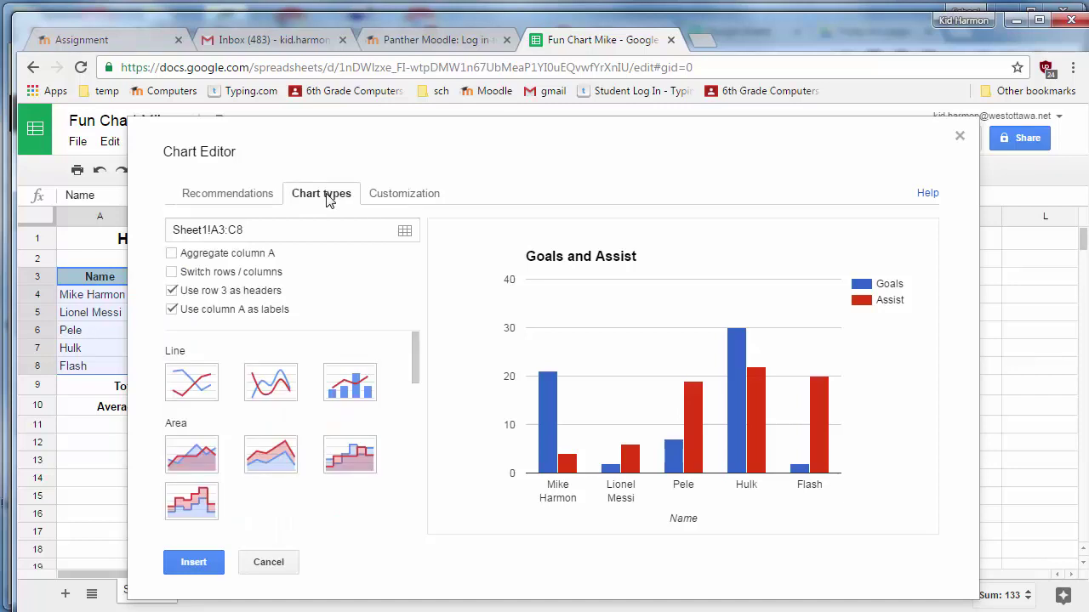
pyautogui.click(190, 391)
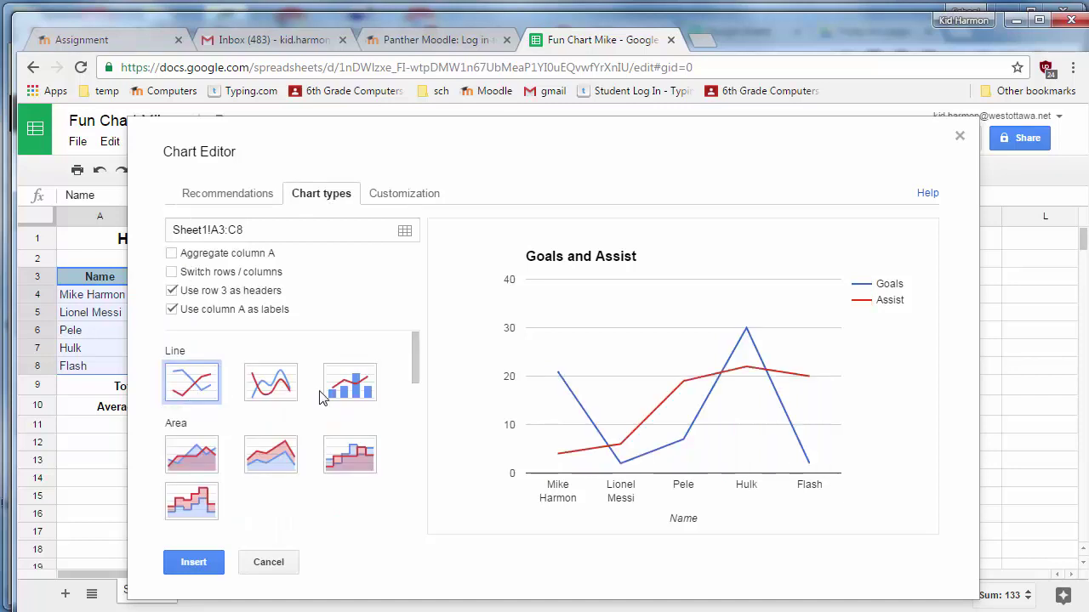
pyautogui.click(230, 194)
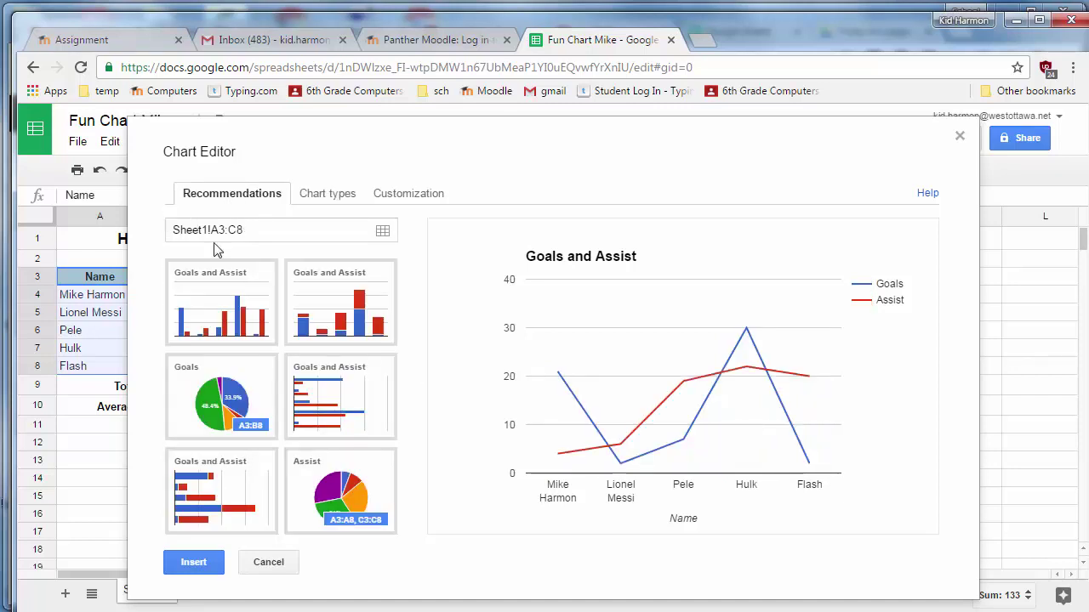
# - Insert the recommended side-by-side column chart of goals and assists and place it beside the table, starting in column D
pyautogui.click(237, 325)
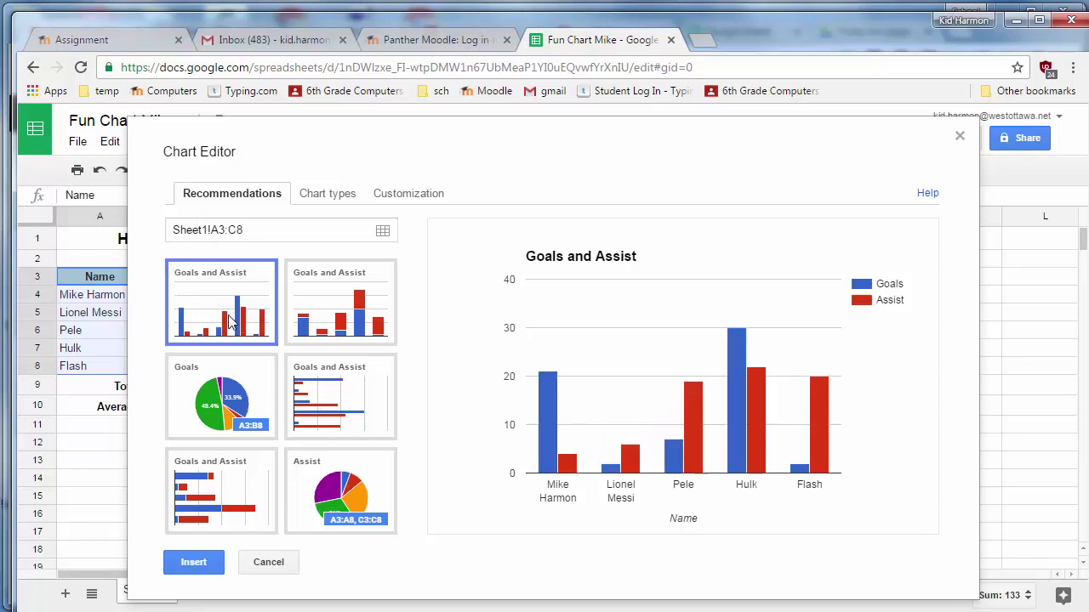
pyautogui.click(192, 562)
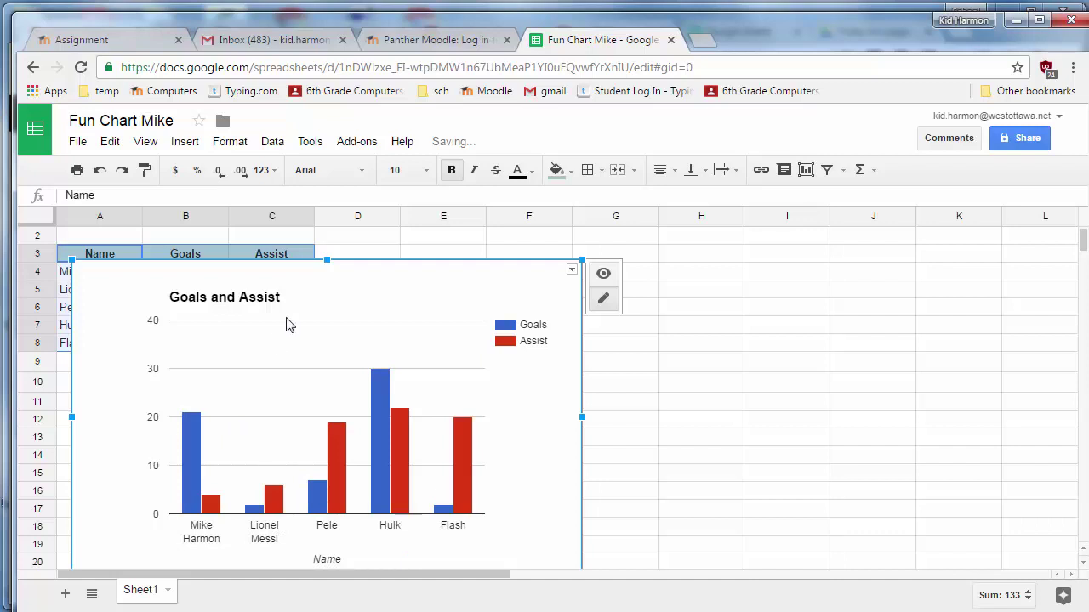
pyautogui.moveTo(287, 323); pyautogui.dragTo(572, 280)
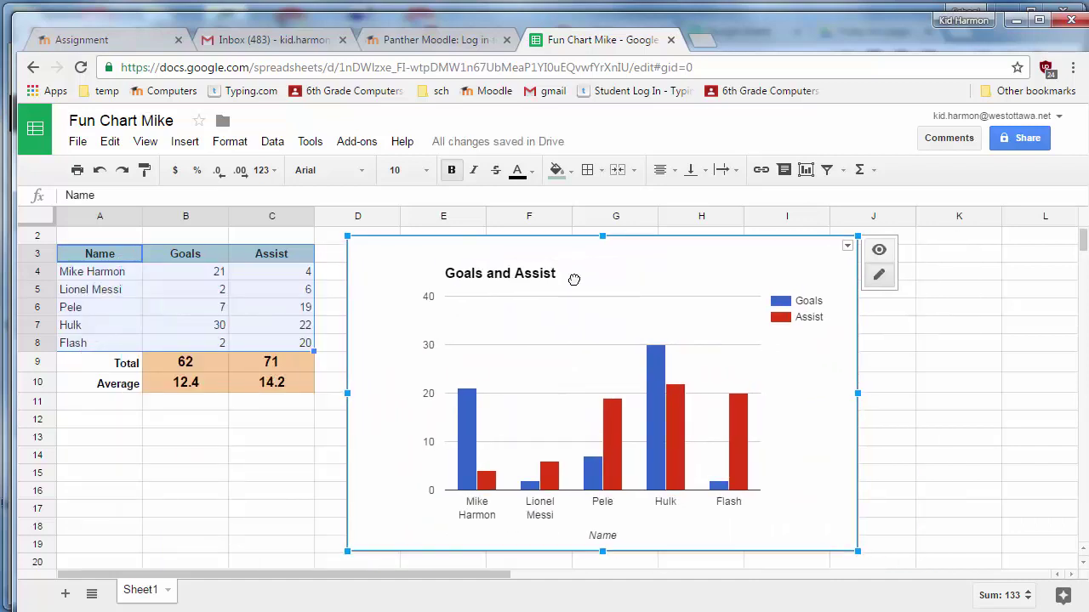
# - Recolour the Goals series in the chart to magenta
pyautogui.click(542, 390)
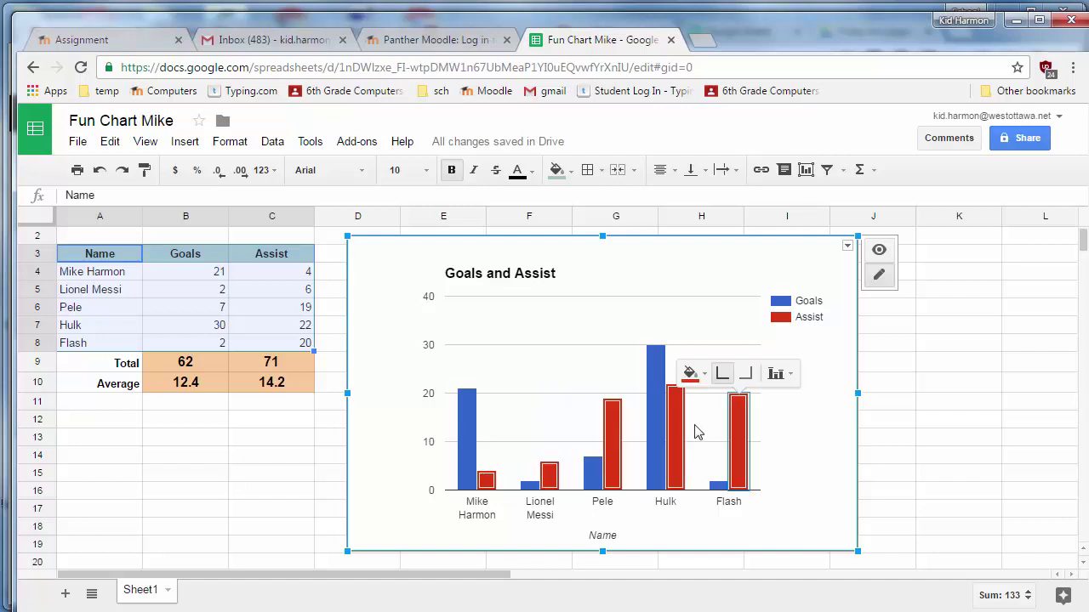
pyautogui.click(656, 399)
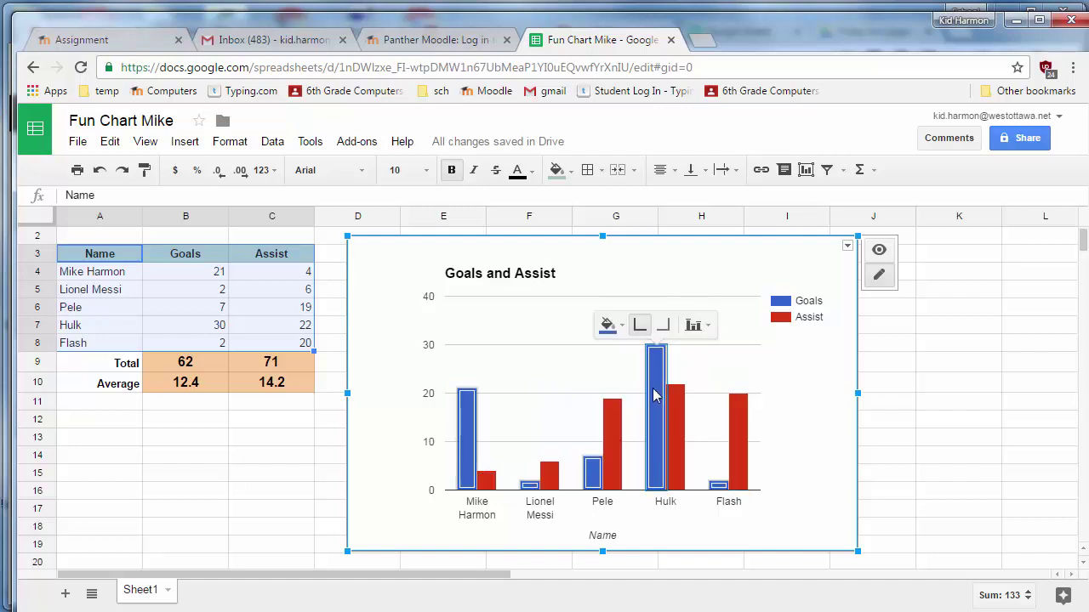
pyautogui.click(610, 327)
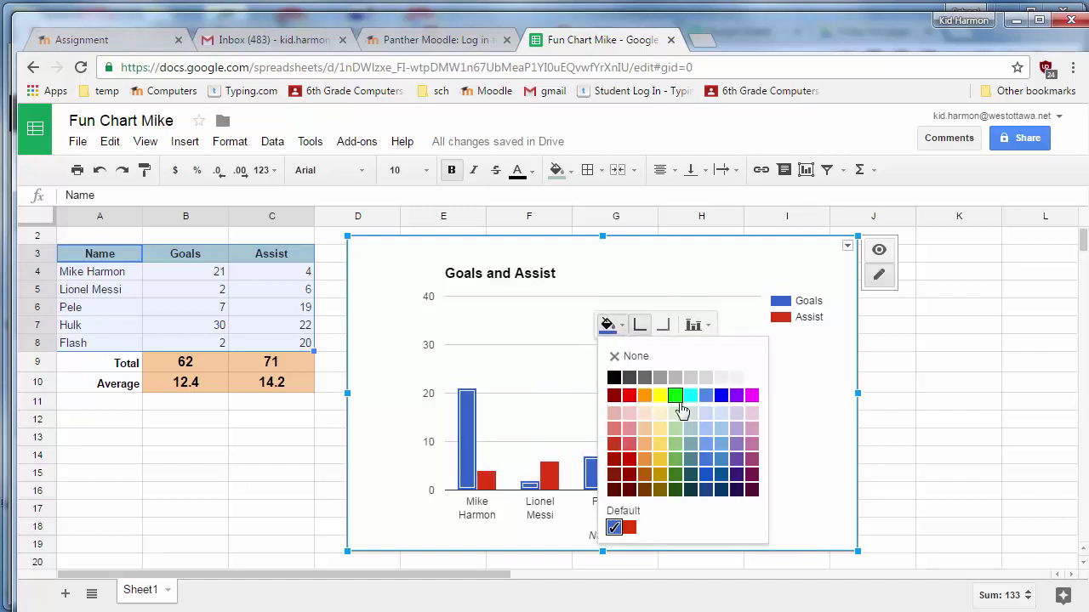
pyautogui.click(754, 397)
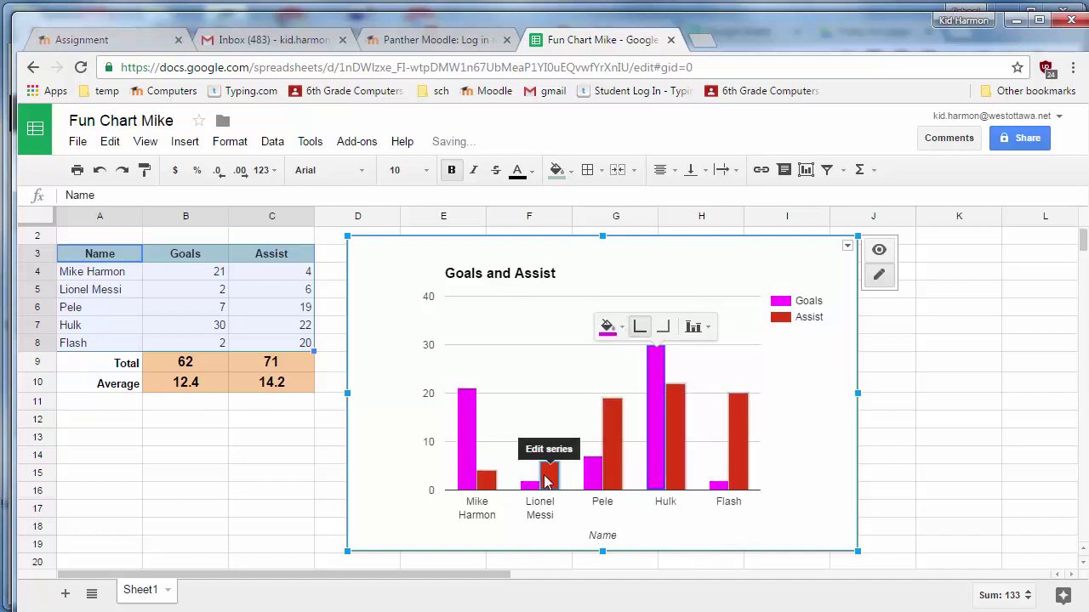
# - Recolour the Assist series in the chart to a medium blue
pyautogui.click(547, 482)
pyautogui.click(502, 443)
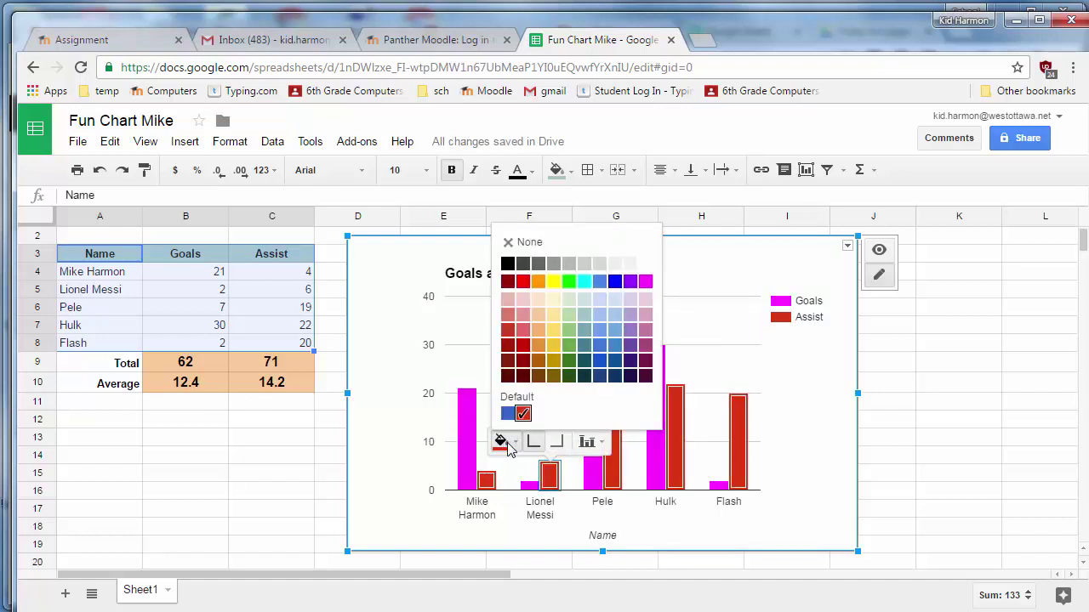
pyautogui.click(598, 346)
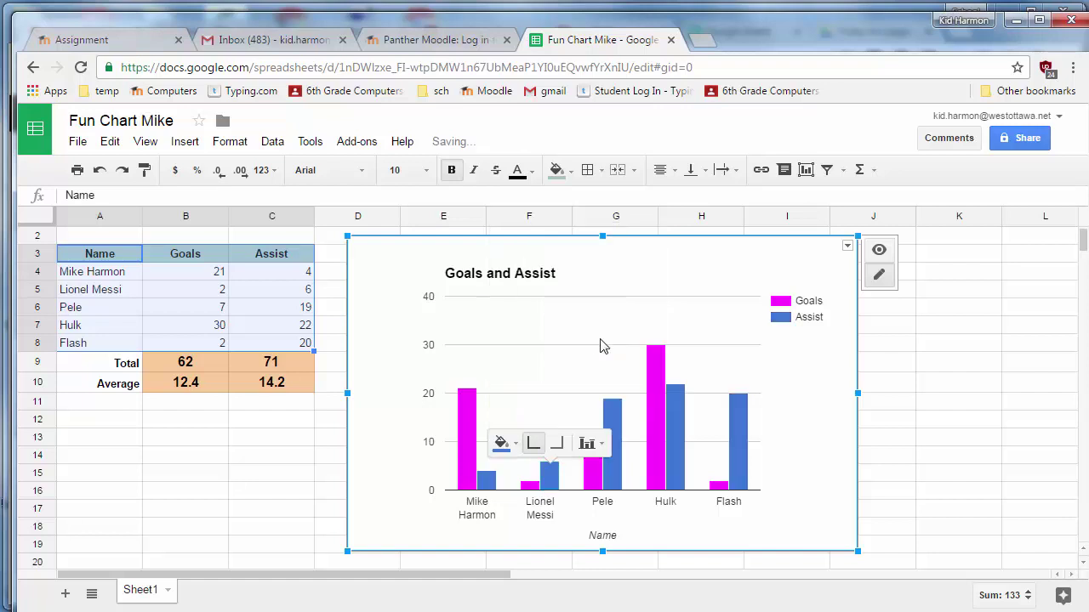
# - Change the fill of the chart's Goals series to light grey
pyautogui.click(648, 416)
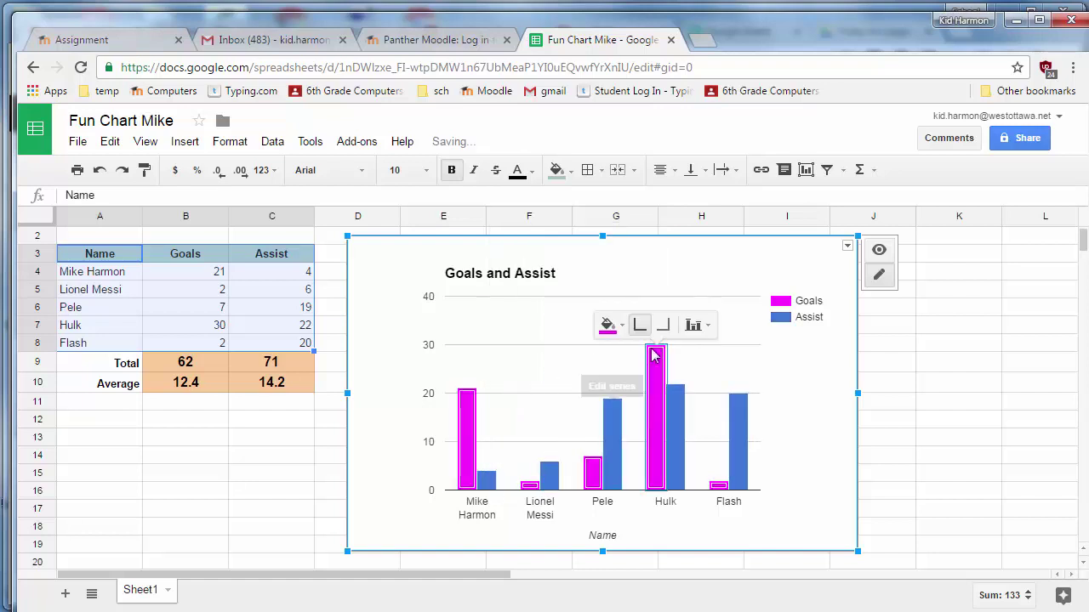
pyautogui.click(614, 327)
pyautogui.click(690, 380)
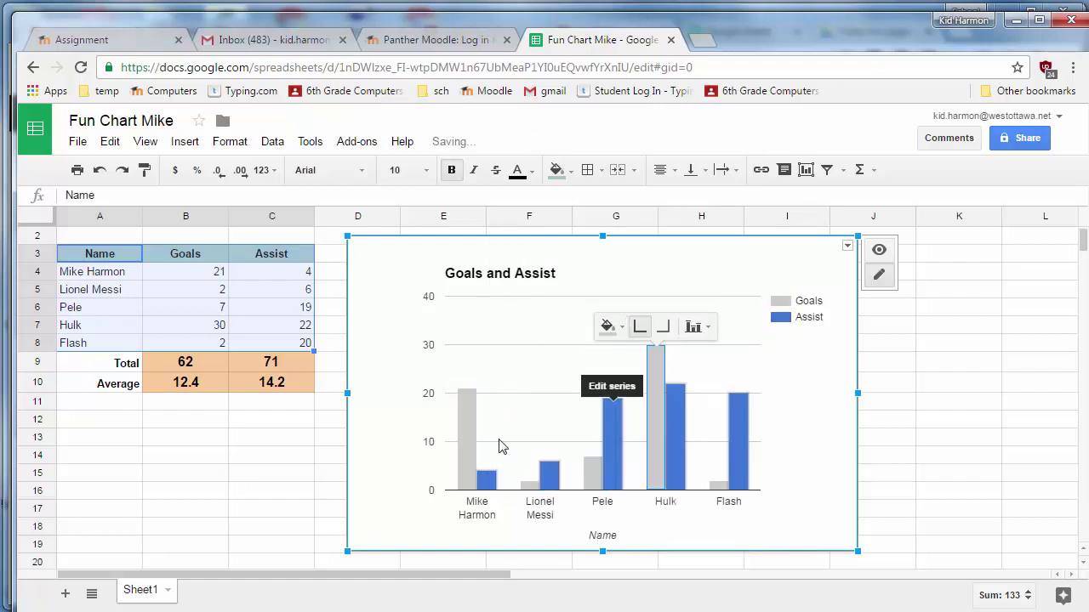
pyautogui.click(516, 400)
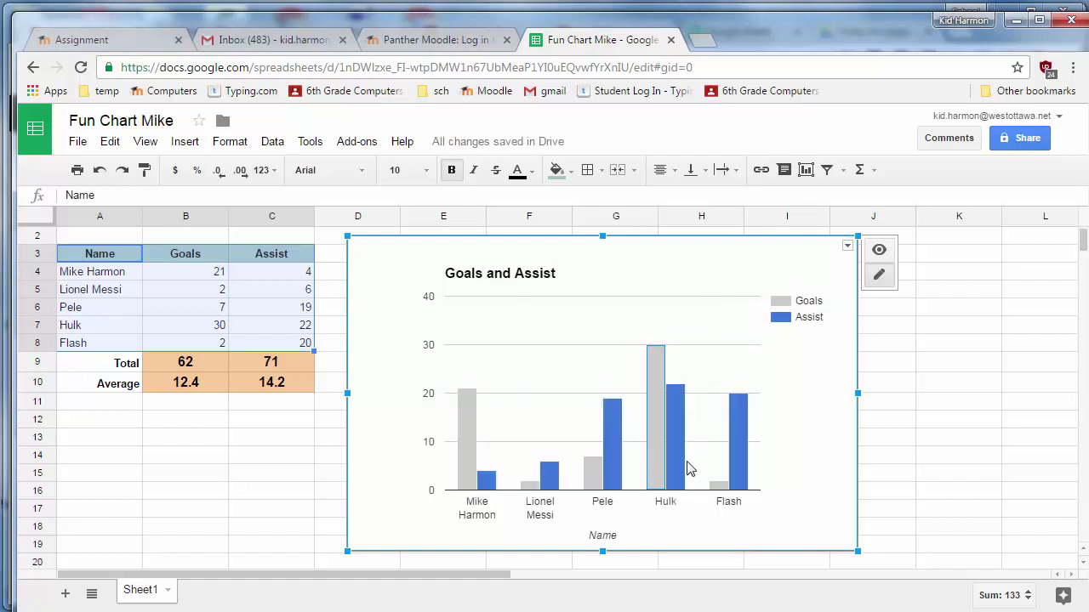
# - Deselect the chart, launch the DuckCapture screen-capture program and move its window clear of the browser tabs
pyautogui.click(243, 444)
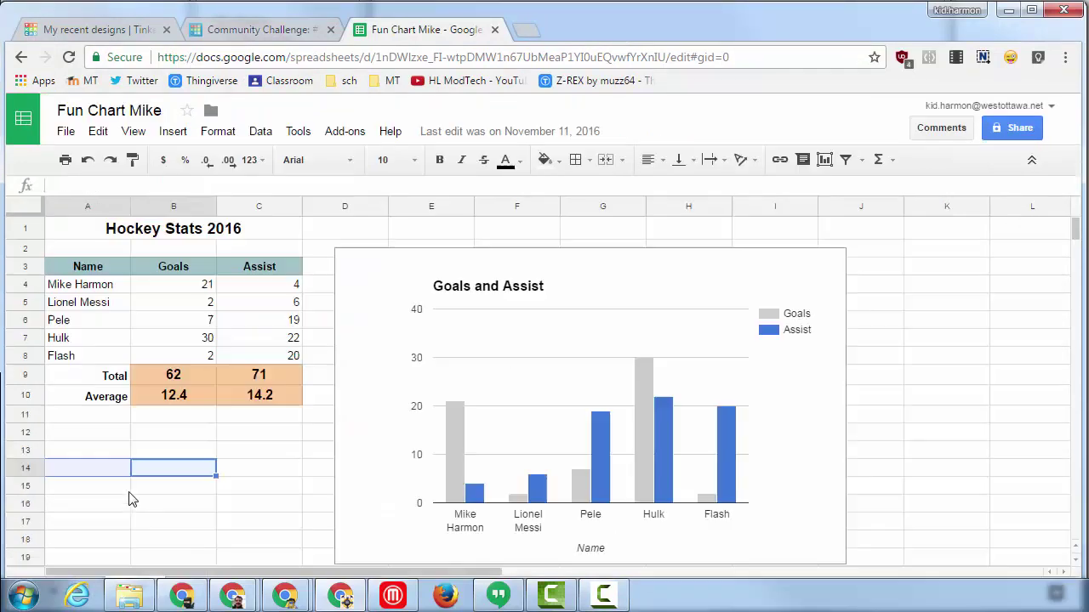
pyautogui.click(147, 505)
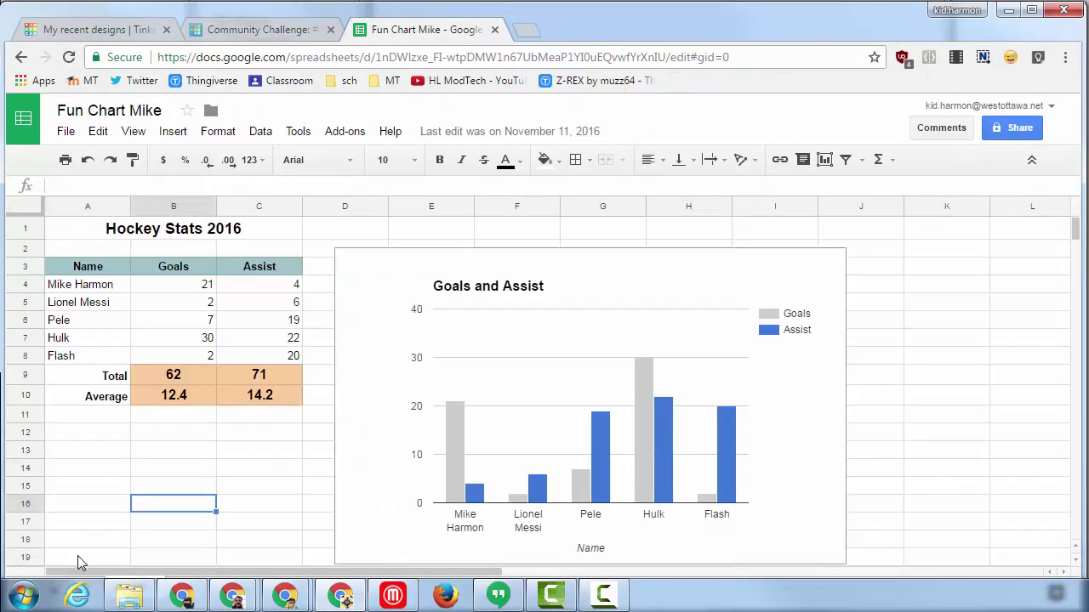
pyautogui.click(24, 596)
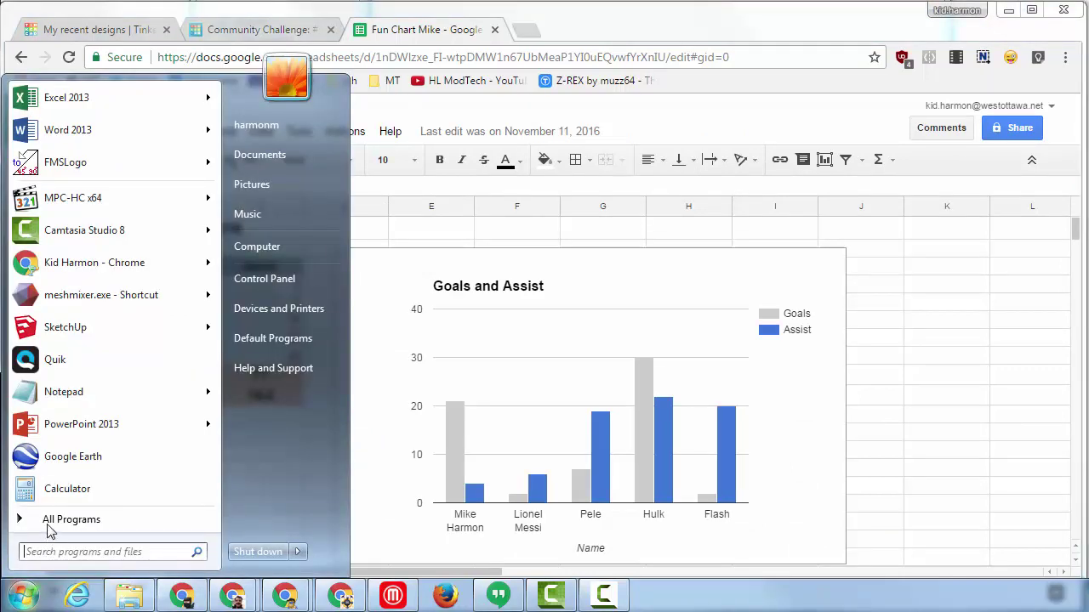
pyautogui.click(73, 520)
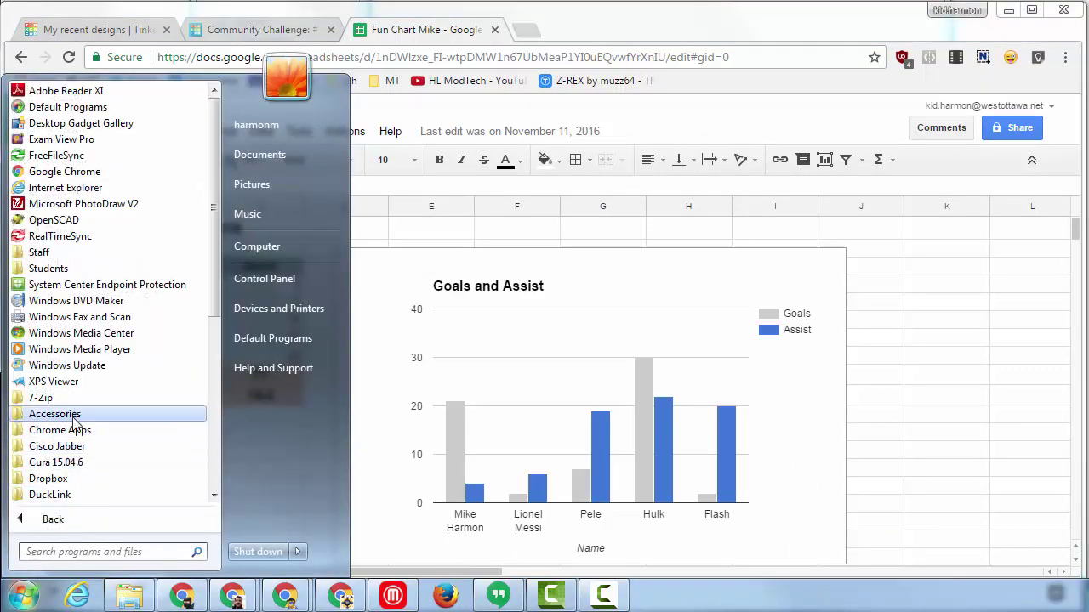
pyautogui.click(59, 495)
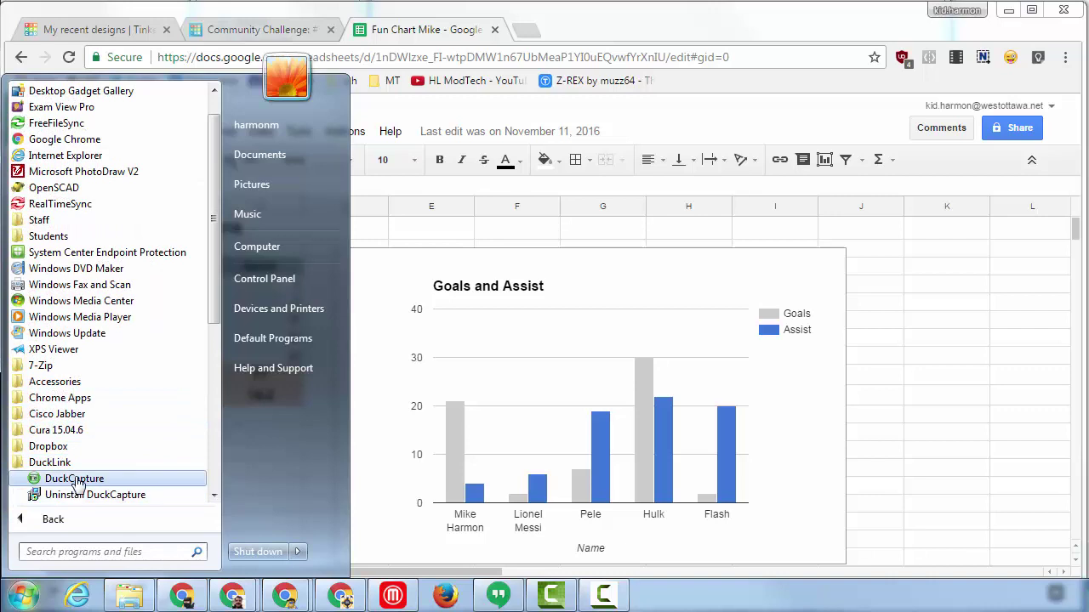
pyautogui.click(75, 479)
pyautogui.moveTo(801, 27); pyautogui.dragTo(857, 174)
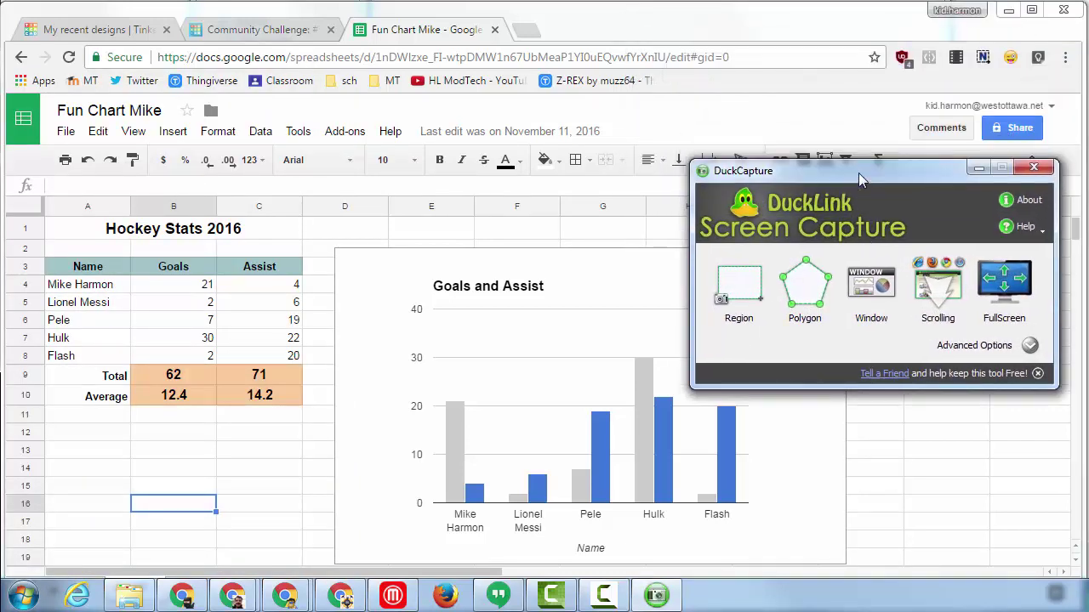
# - Capture a screen region containing the spreadsheet's table and chart, cropping out the browser tabs and address bar
pyautogui.click(747, 296)
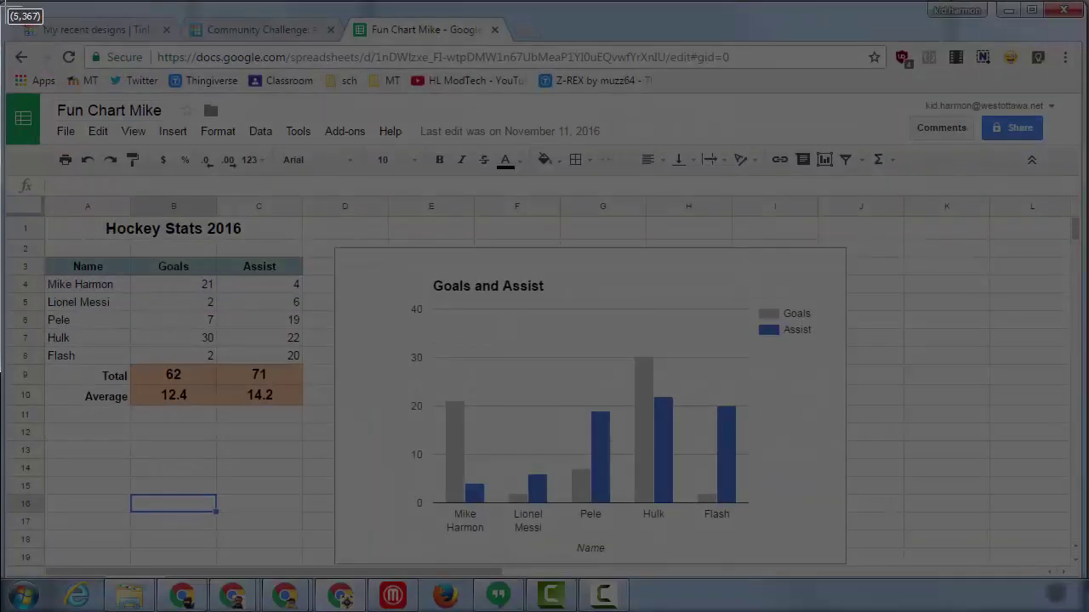
pyautogui.moveTo(7, 7); pyautogui.dragTo(901, 569)
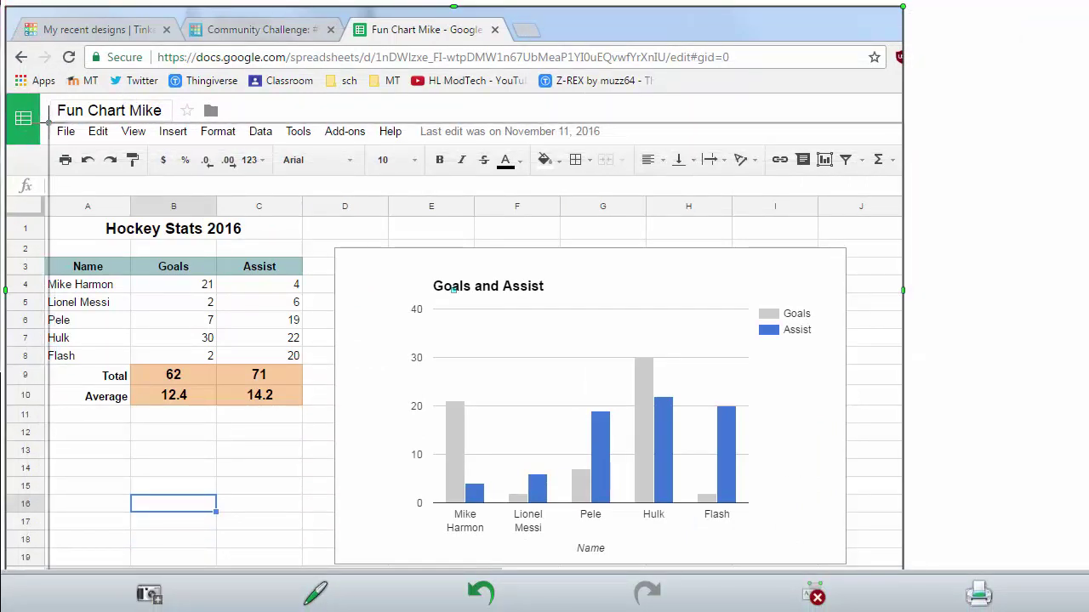
pyautogui.moveTo(41, 86); pyautogui.dragTo(45, 94)
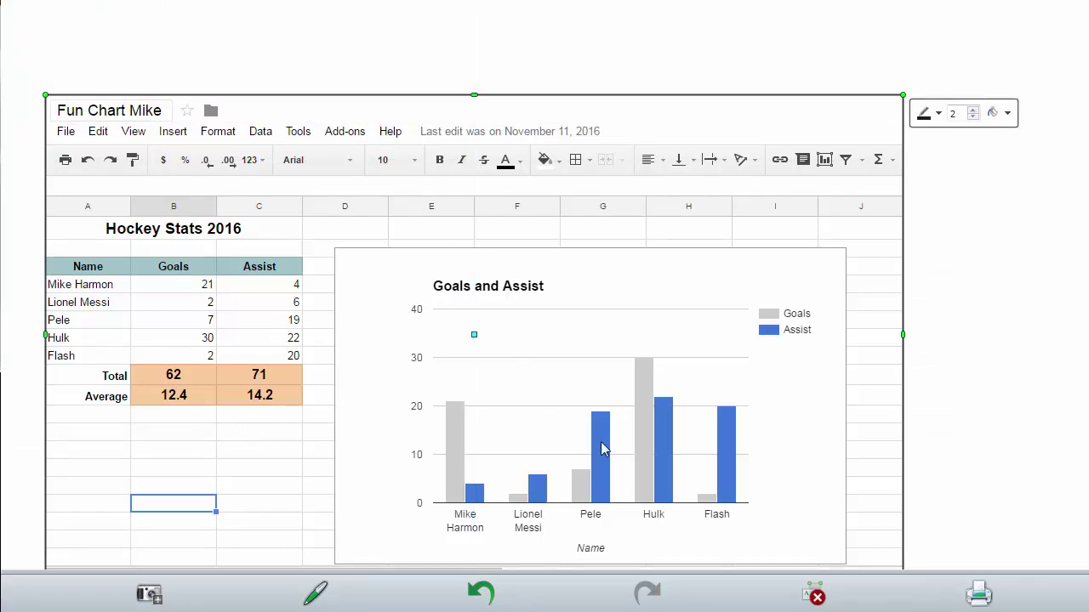
pyautogui.press('Escape')
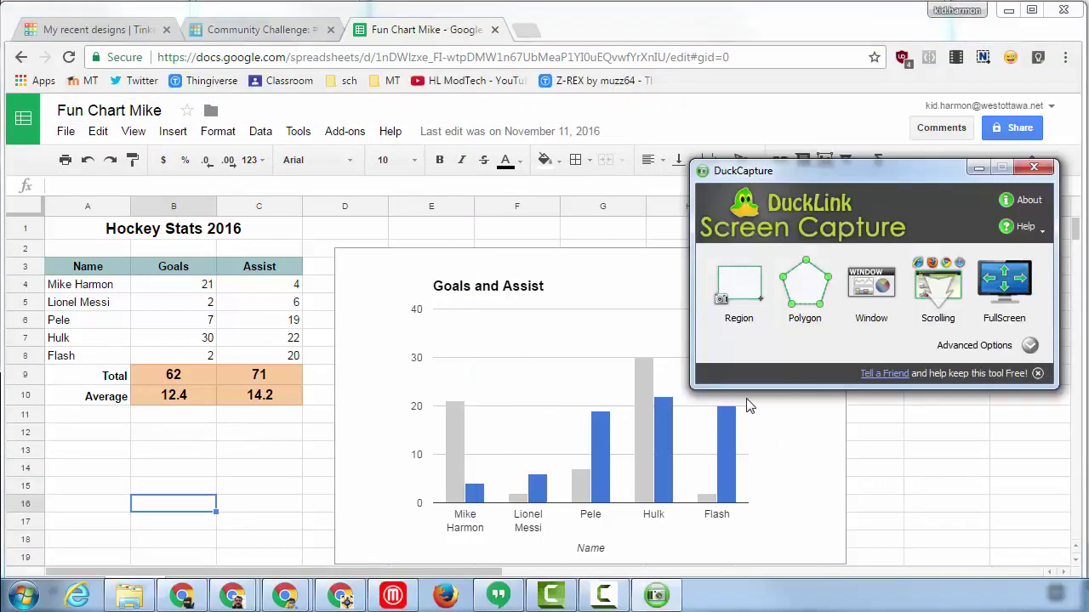
# - In a new browser tab, open Google Classroom and the "Turn in a screen cap of your completed chart" assignment of Mod Tech 2nd Hr
pyautogui.click(595, 422)
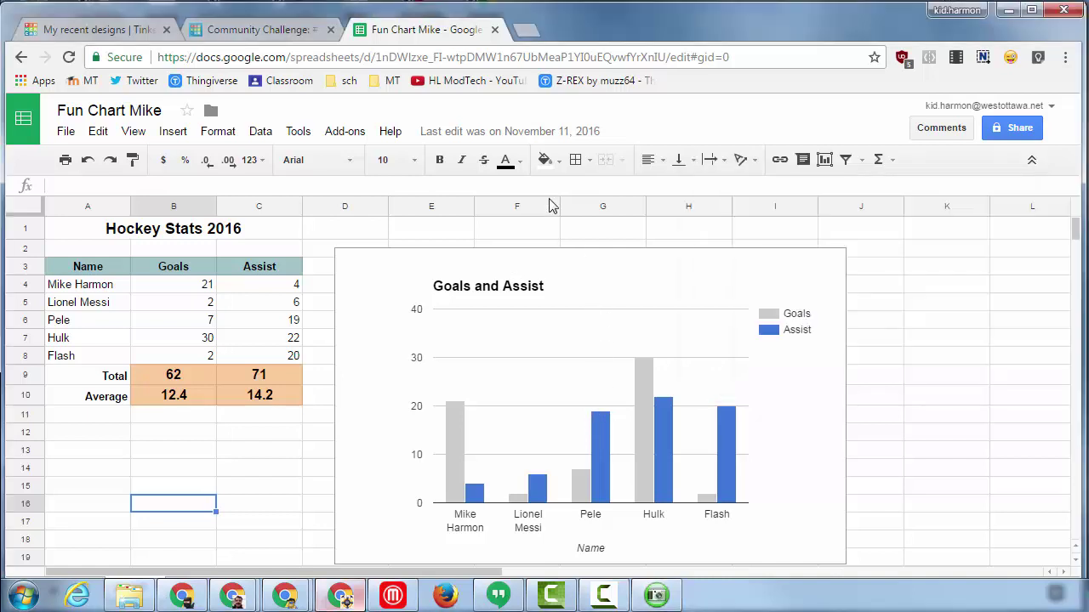
pyautogui.click(531, 29)
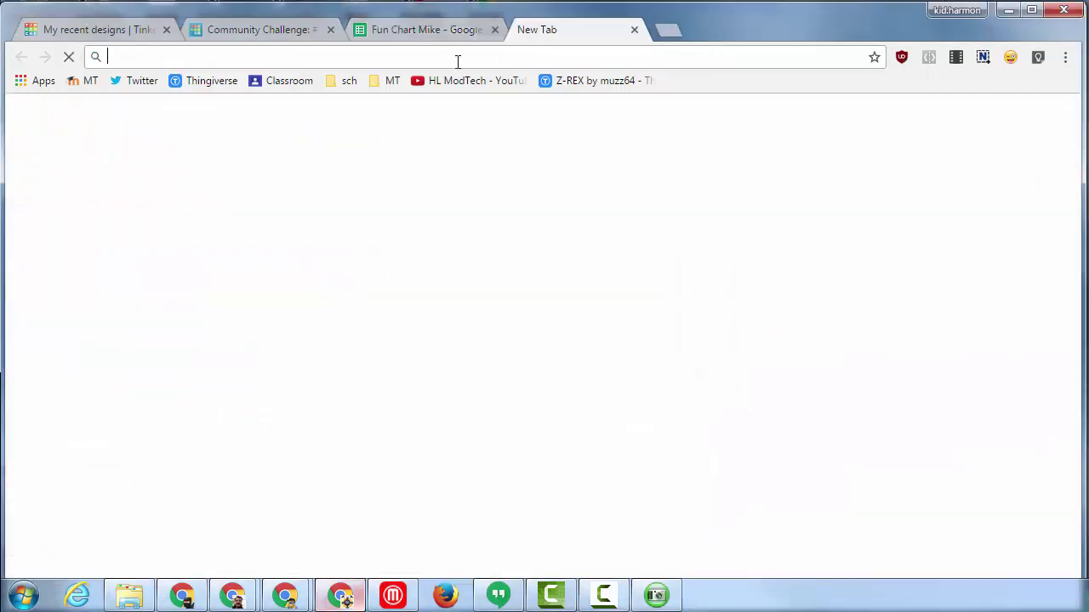
pyautogui.click(289, 82)
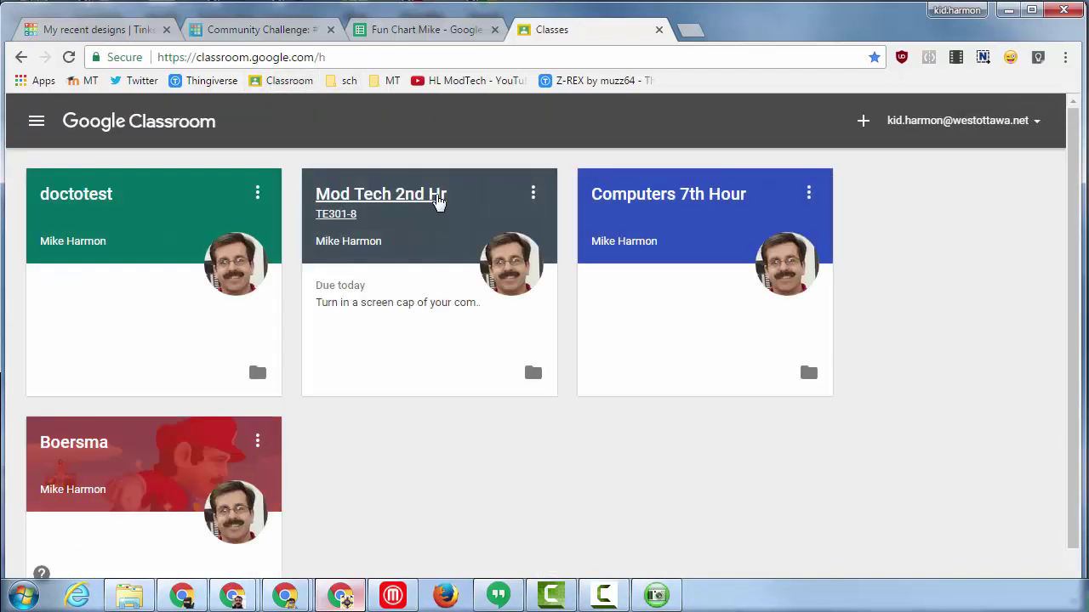
pyautogui.click(437, 202)
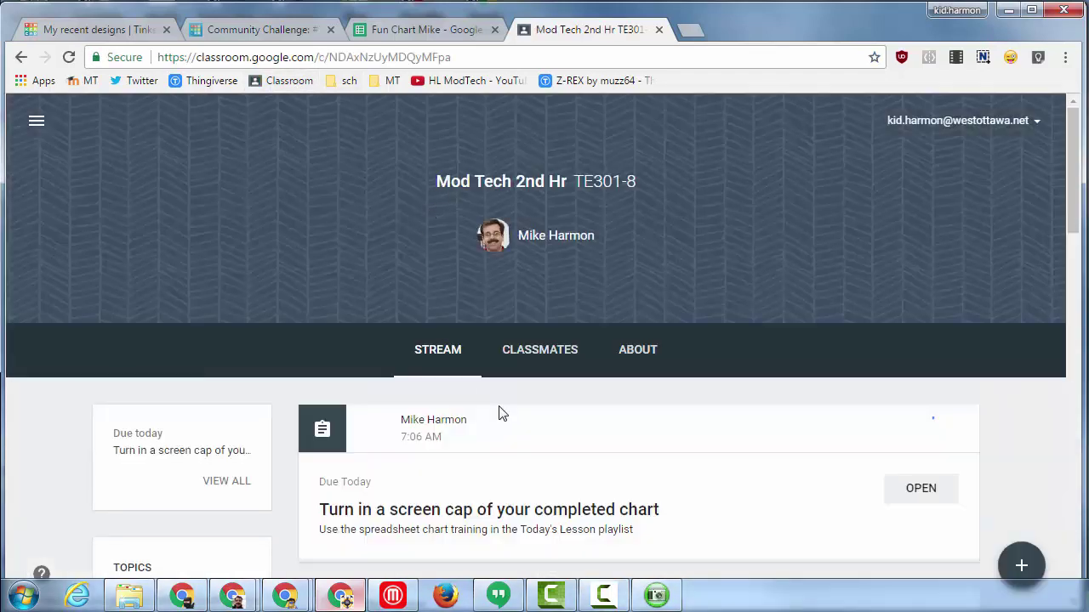
pyautogui.scroll(-2, 545, 406)
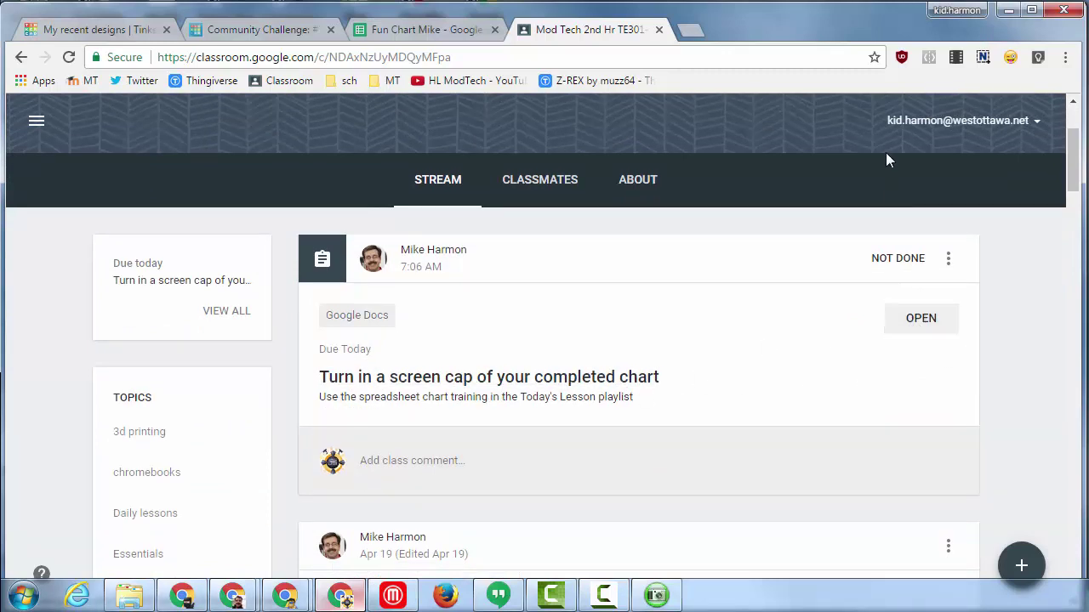
pyautogui.click(921, 322)
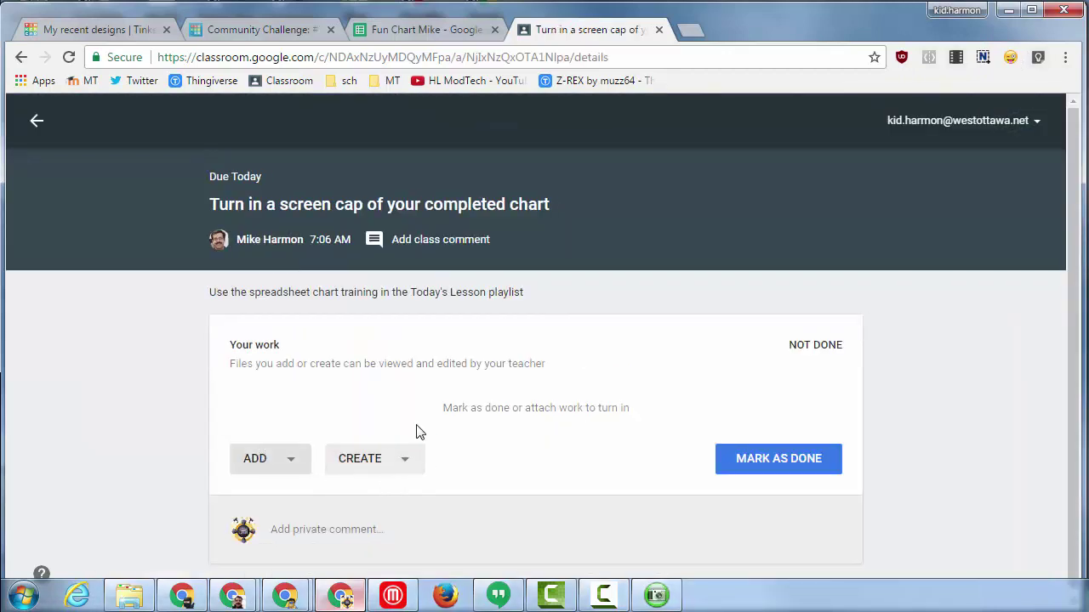
# - Attach the file Snap 2017-04-20 at 07.04.33.png from the computer's Desktop to the assignment
pyautogui.click(274, 459)
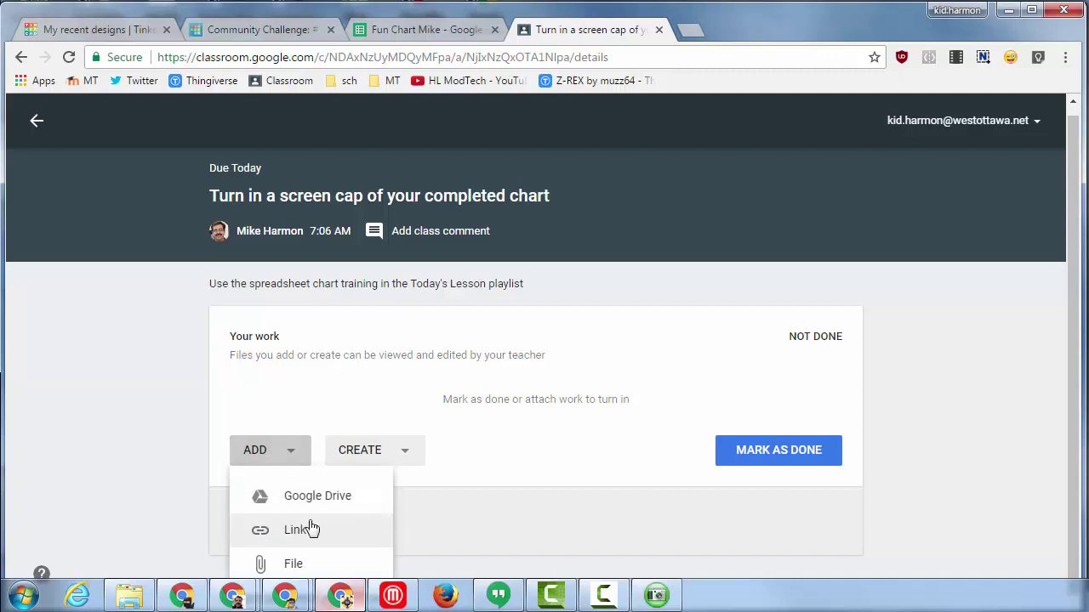
pyautogui.click(294, 563)
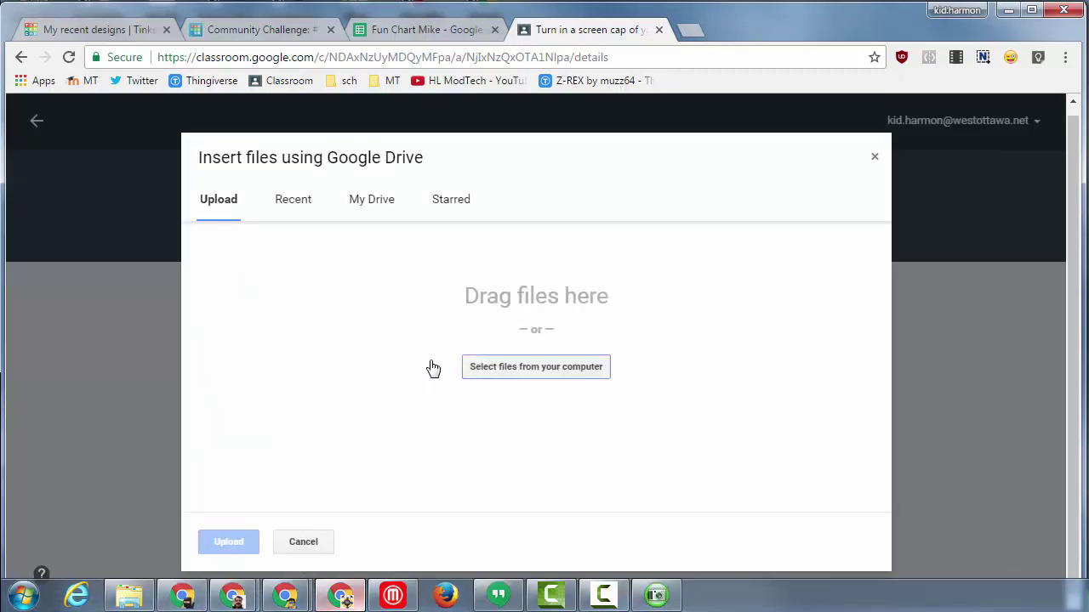
pyautogui.click(523, 366)
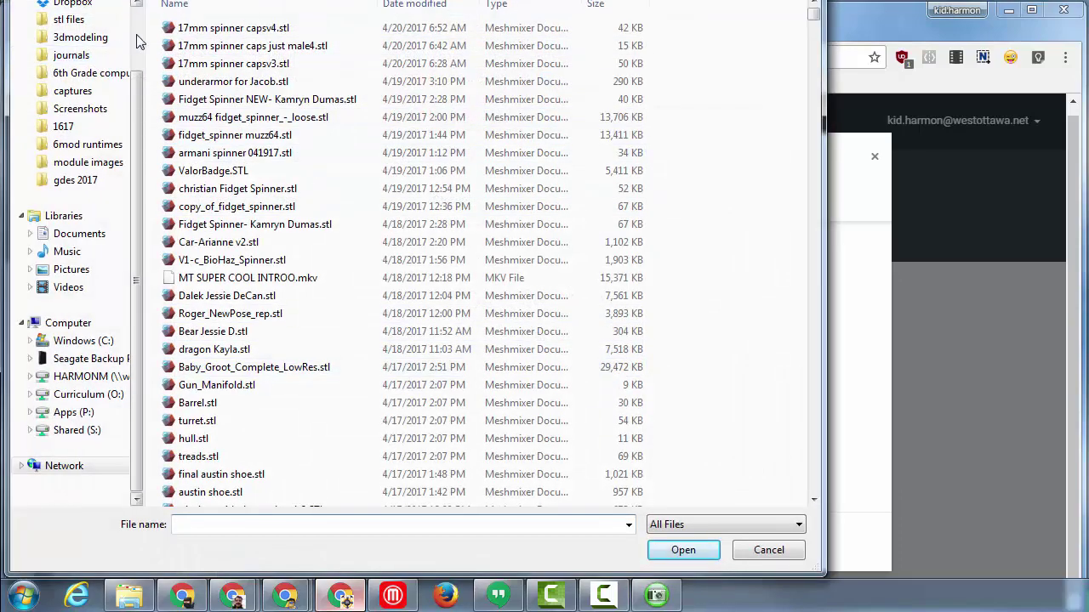
pyautogui.scroll(2, 138, 41)
pyautogui.click(75, 24)
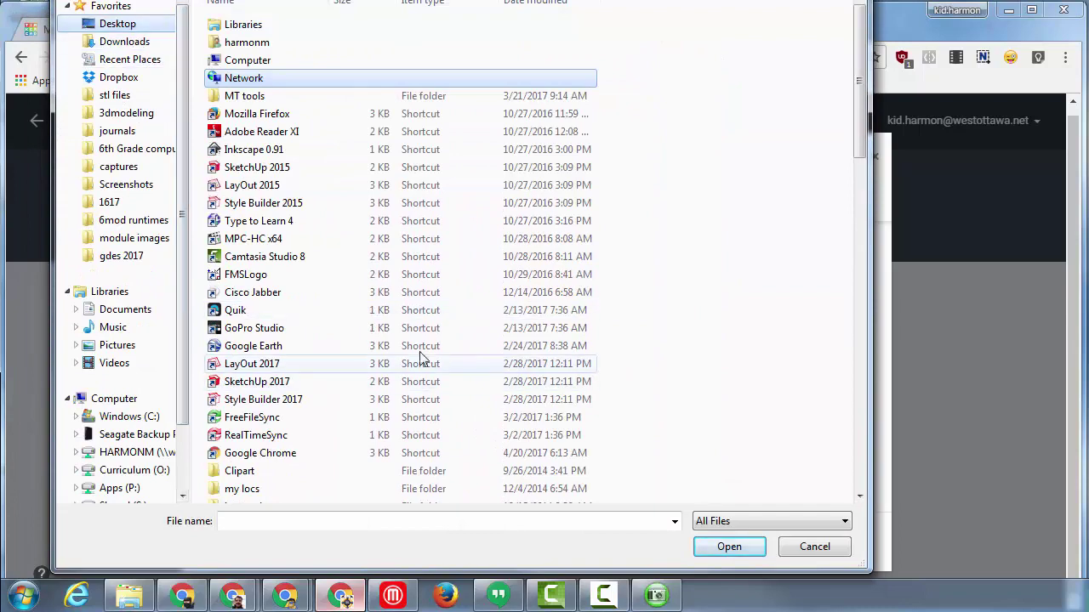
pyautogui.moveTo(859, 85); pyautogui.dragTo(851, 505)
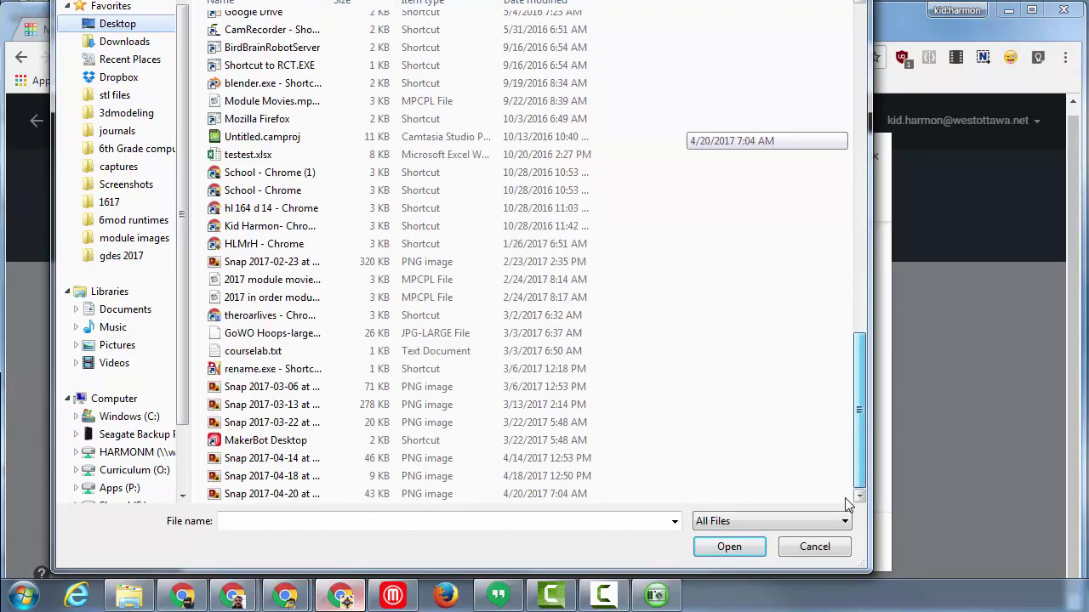
pyautogui.click(274, 495)
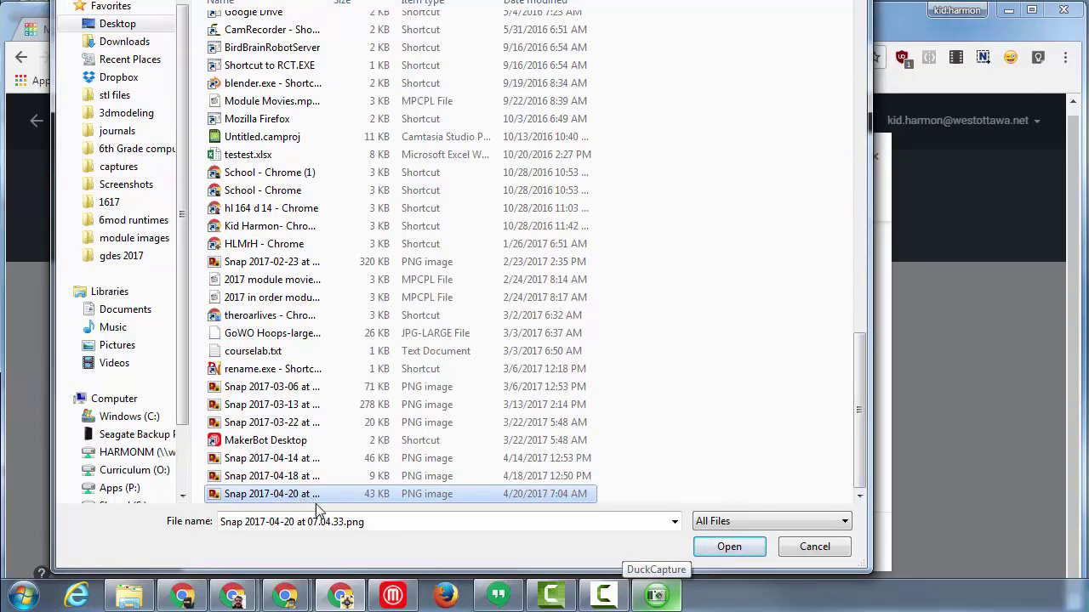
pyautogui.click(724, 551)
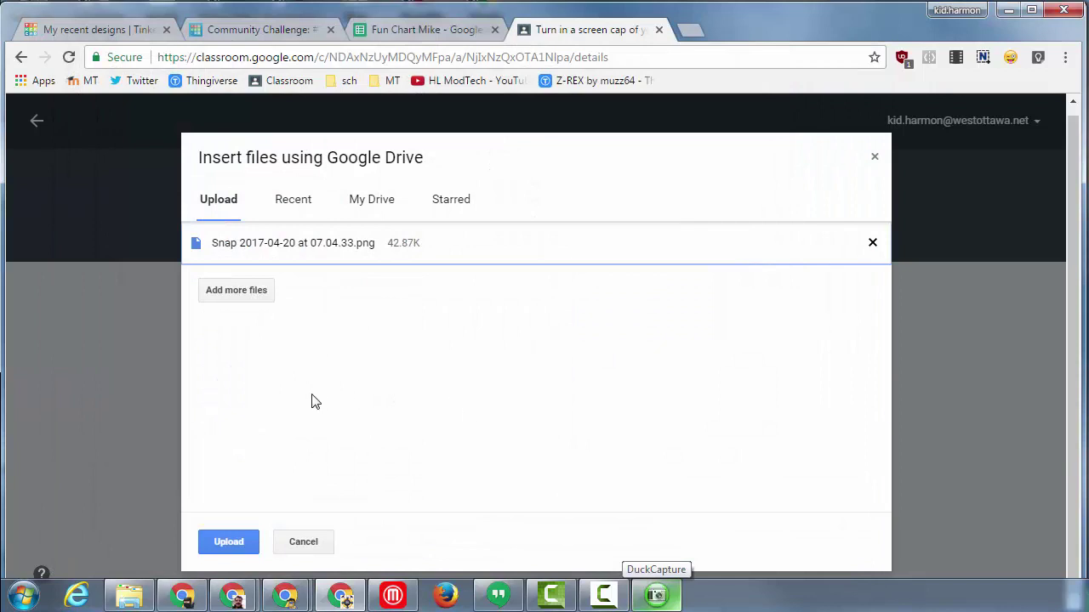
pyautogui.click(231, 545)
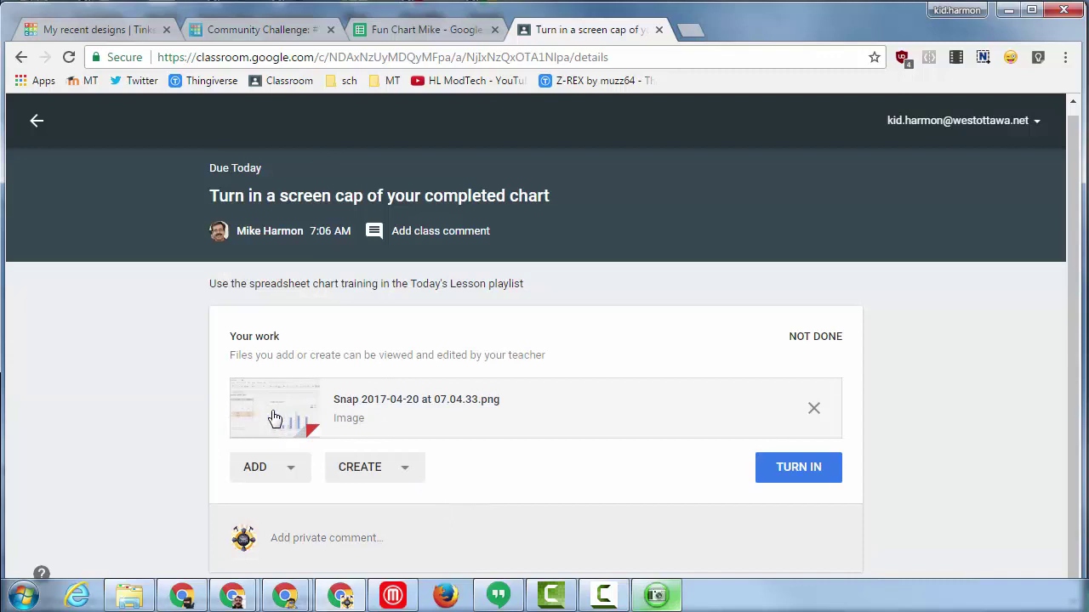
# - Turn in the assignment with the attached chart screenshot and confirm the submission
pyautogui.click(800, 478)
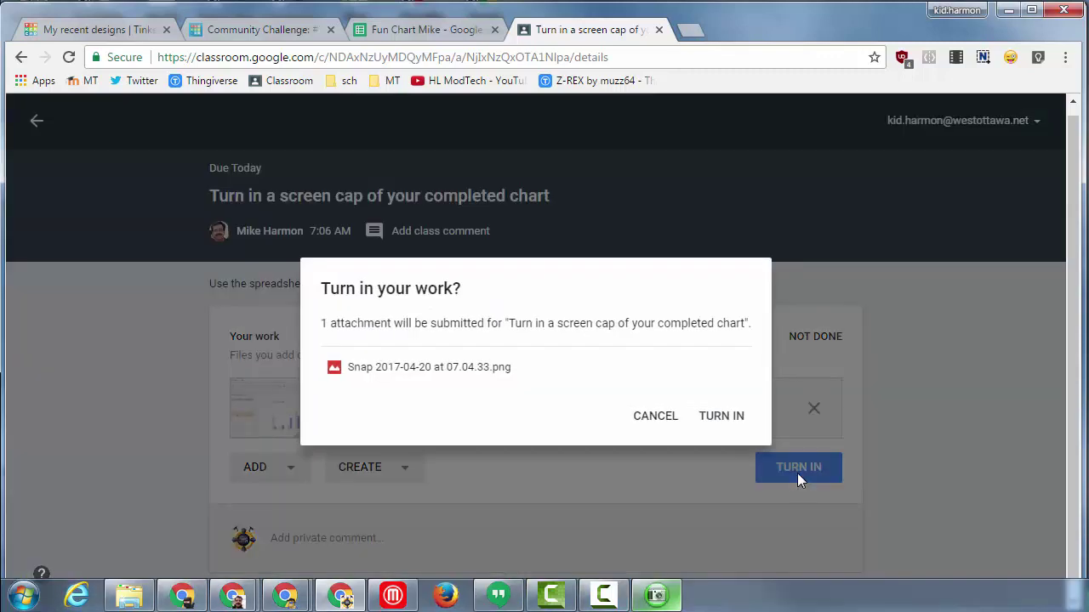
pyautogui.click(723, 419)
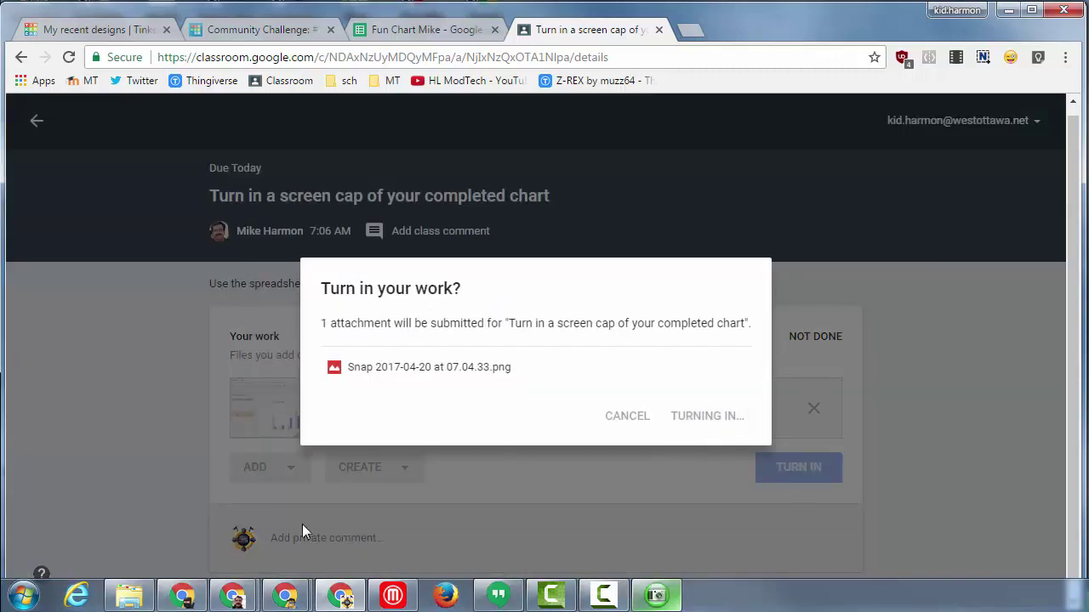